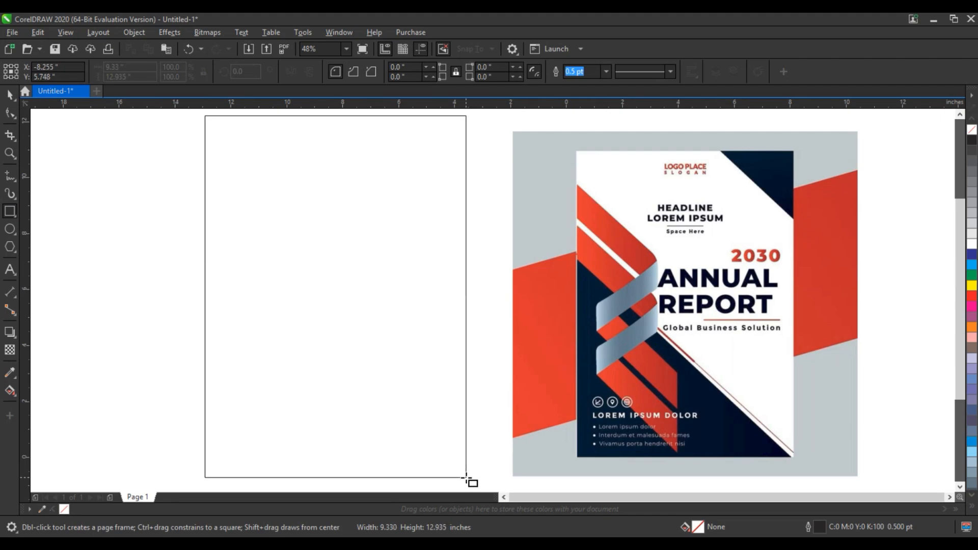
- Enlarge the page rectangle beside the reference cover to about 10.7 in wide and 15.2 in high
{"action": "scroll", "coordinate": [419, 380], "scroll_direction": "down", "scroll_amount": 2}
{"action": "key", "text": "space"}
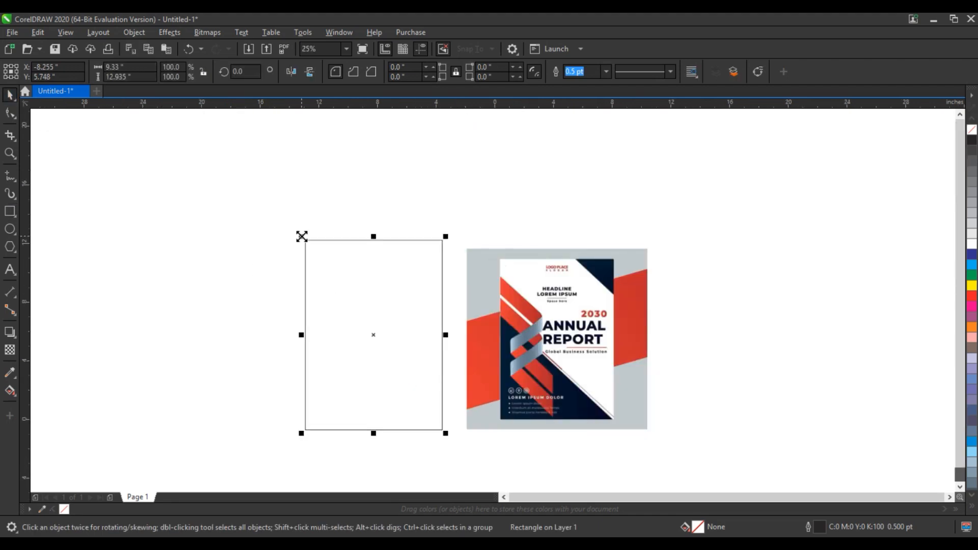
{"action": "mouse_move", "coordinate": [301, 236]}
{"action": "left_mouse_down"}
{"action": "mouse_move", "coordinate": [297, 266]}
{"action": "mouse_move", "coordinate": [296, 222]}
{"action": "left_mouse_up"}
{"action": "mouse_move", "coordinate": [289, 432]}
{"action": "left_mouse_down"}
{"action": "mouse_move", "coordinate": [273, 449]}
{"action": "mouse_move", "coordinate": [281, 449]}
{"action": "left_mouse_up"}
{"action": "left_click", "coordinate": [213, 224]}
{"action": "key", "text": "z"}
{"action": "left_click_drag", "start_coordinate": [203, 183], "coordinate": [689, 459]}
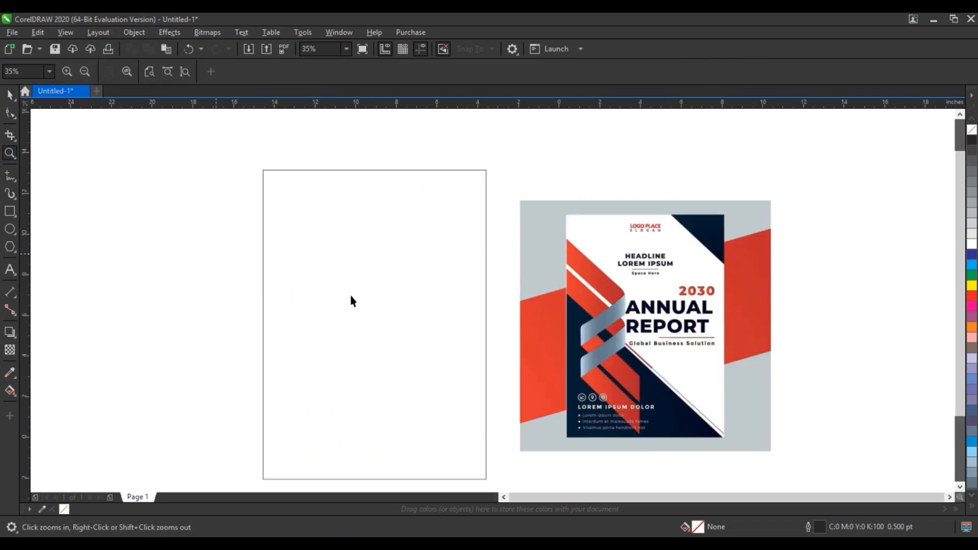
{"action": "key", "text": "space"}
{"action": "left_click", "coordinate": [262, 305]}
{"action": "left_click_drag", "start_coordinate": [263, 324], "coordinate": [267, 325]}
{"action": "left_click", "coordinate": [217, 296]}
- Draw a diagonal line about 13.6 in wide and high across the rectangle's upper-right corner and copy it across the lower-left area
{"action": "key", "text": "F5"}
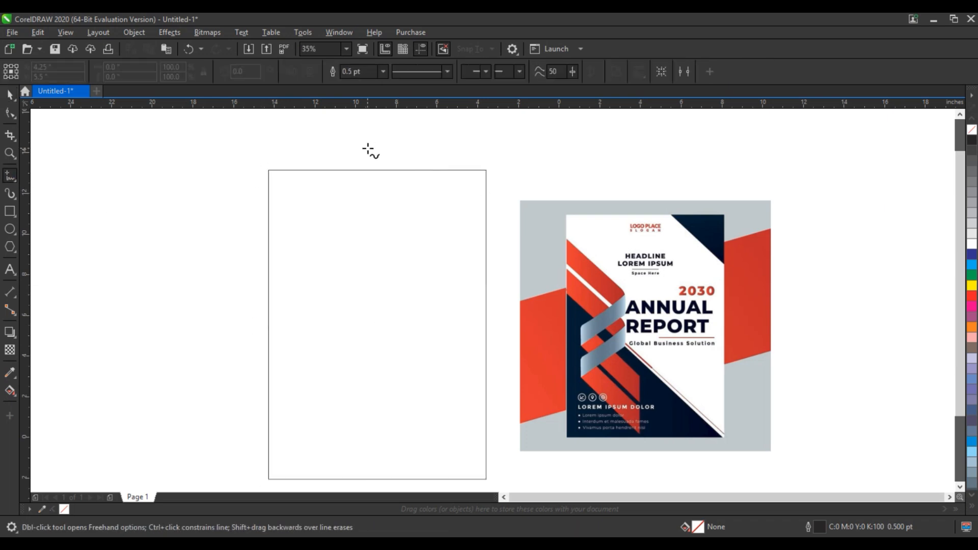
{"action": "left_click", "coordinate": [368, 148]}
{"action": "left_click", "coordinate": [504, 284]}
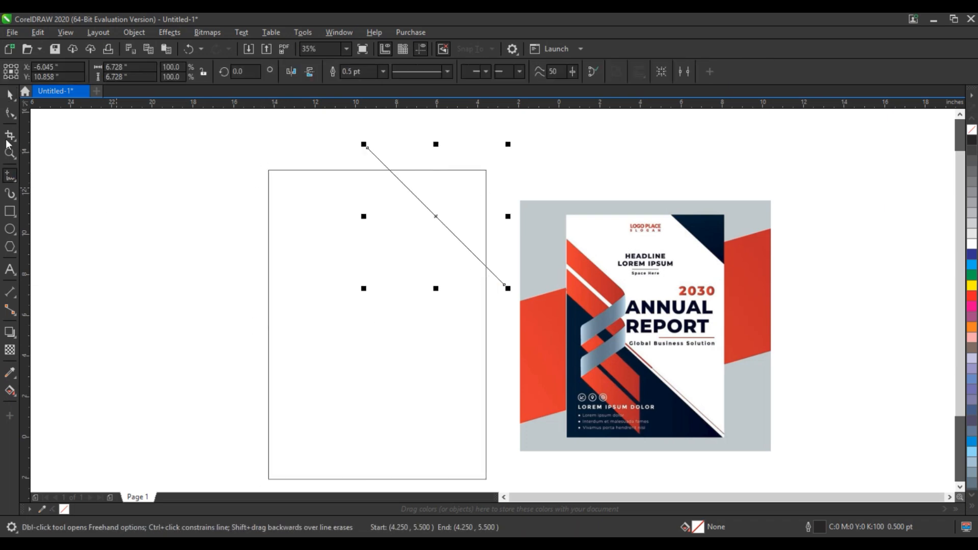
{"action": "left_click", "coordinate": [9, 95]}
{"action": "left_click_drag", "start_coordinate": [437, 215], "coordinate": [454, 206]}
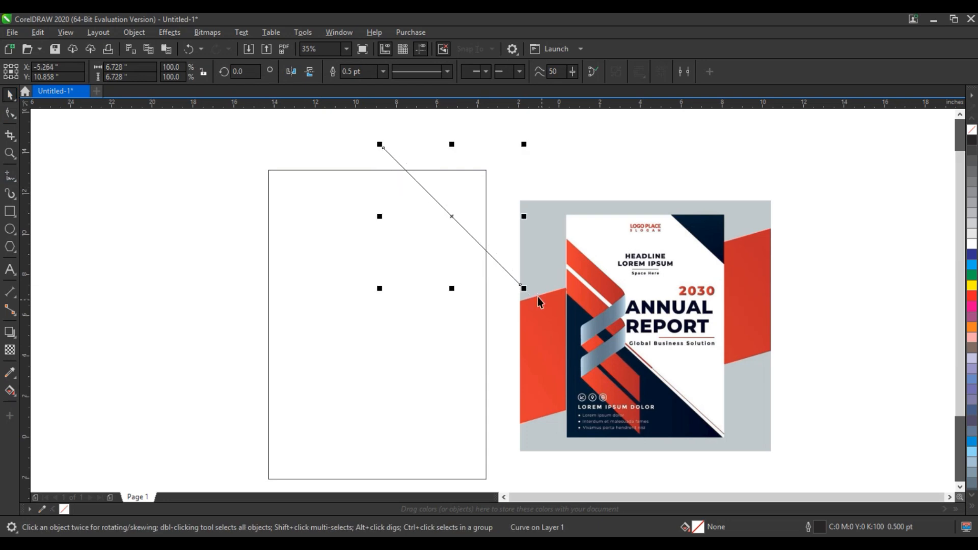
{"action": "left_click_drag", "start_coordinate": [522, 288], "coordinate": [595, 358]}
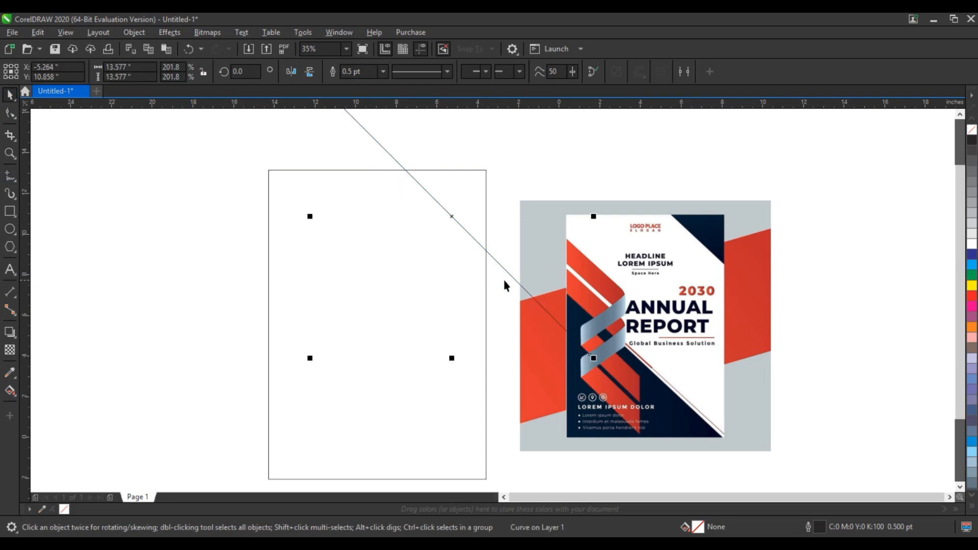
{"action": "left_click_drag", "start_coordinate": [506, 274], "coordinate": [406, 404]}
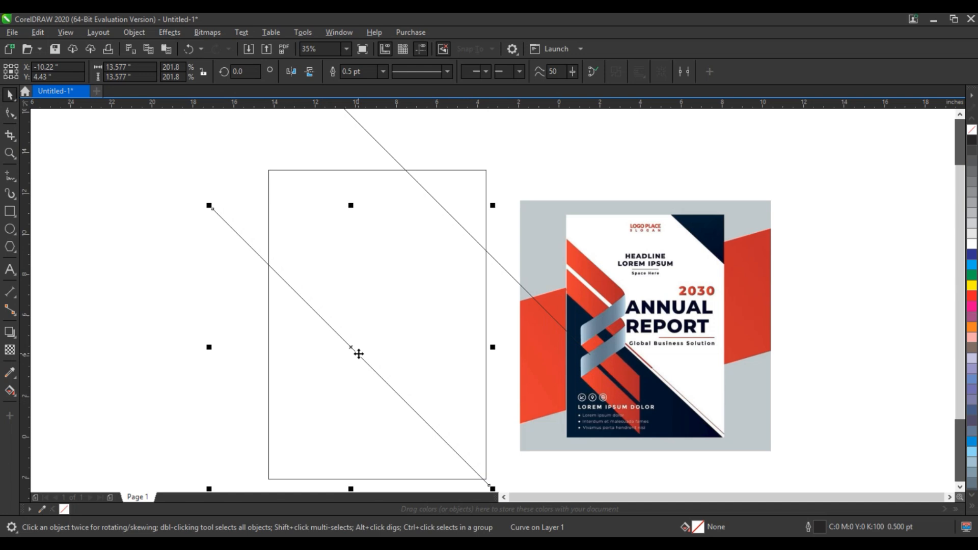
- Smart Fill the lower-left and upper-right triangles cut off by the diagonal lines and weld them into one object
{"action": "left_click", "coordinate": [15, 395]}
{"action": "left_click", "coordinate": [17, 396]}
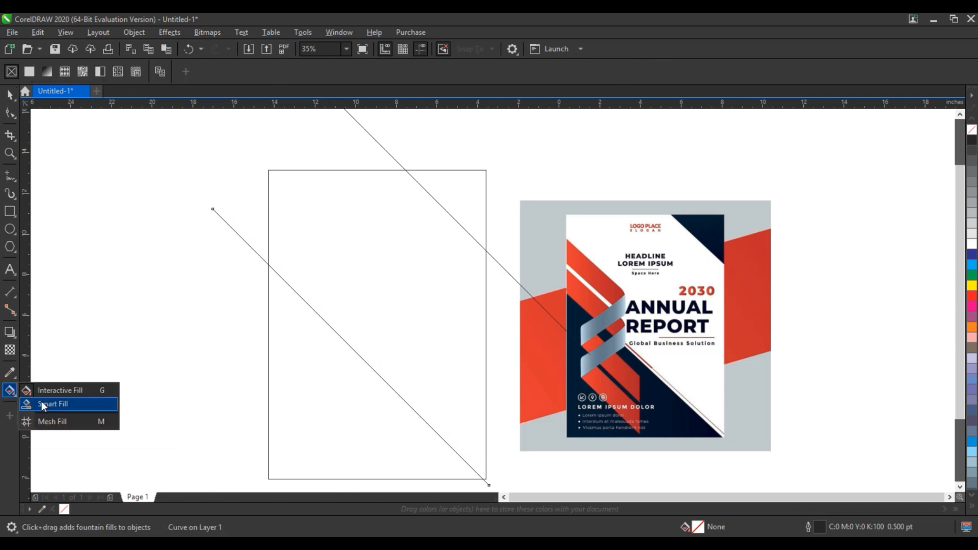
{"action": "left_click", "coordinate": [42, 401]}
{"action": "left_click", "coordinate": [308, 408]}
{"action": "left_click", "coordinate": [474, 189]}
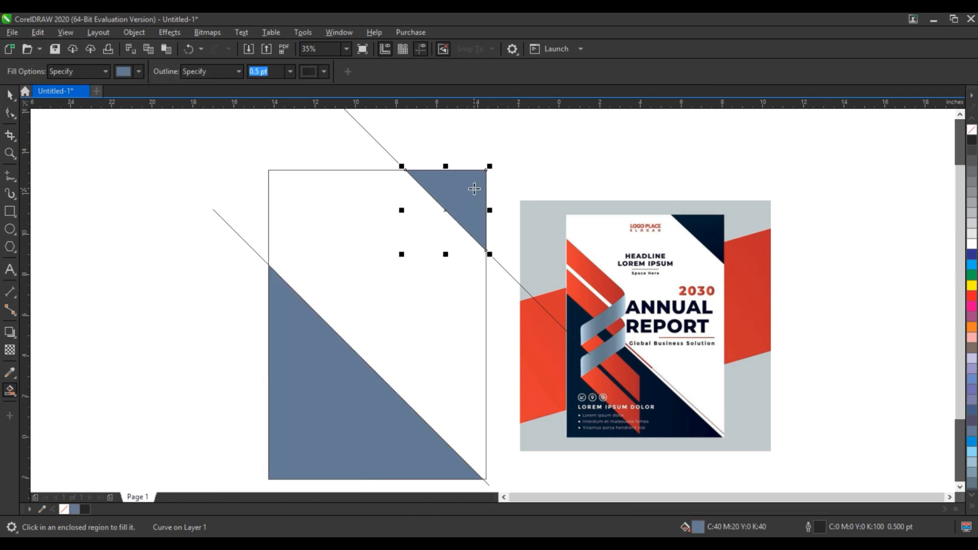
{"action": "left_click", "coordinate": [9, 94]}
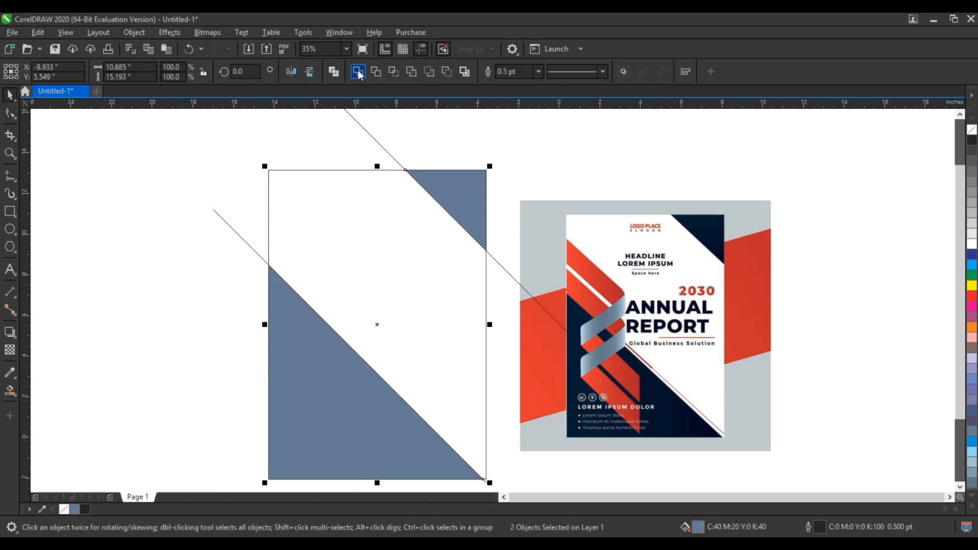
{"action": "left_click", "coordinate": [168, 219]}
- Sample the navy #00162E from the reference cover and apply it to the corner triangles
{"action": "left_click", "coordinate": [10, 372]}
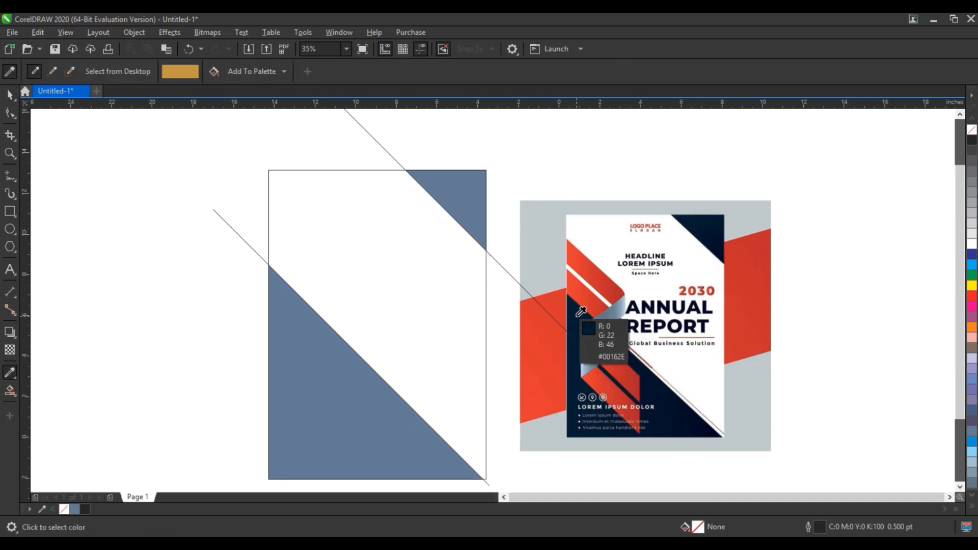
{"action": "left_click", "coordinate": [580, 312]}
{"action": "left_click", "coordinate": [481, 197]}
{"action": "left_click", "coordinate": [15, 95]}
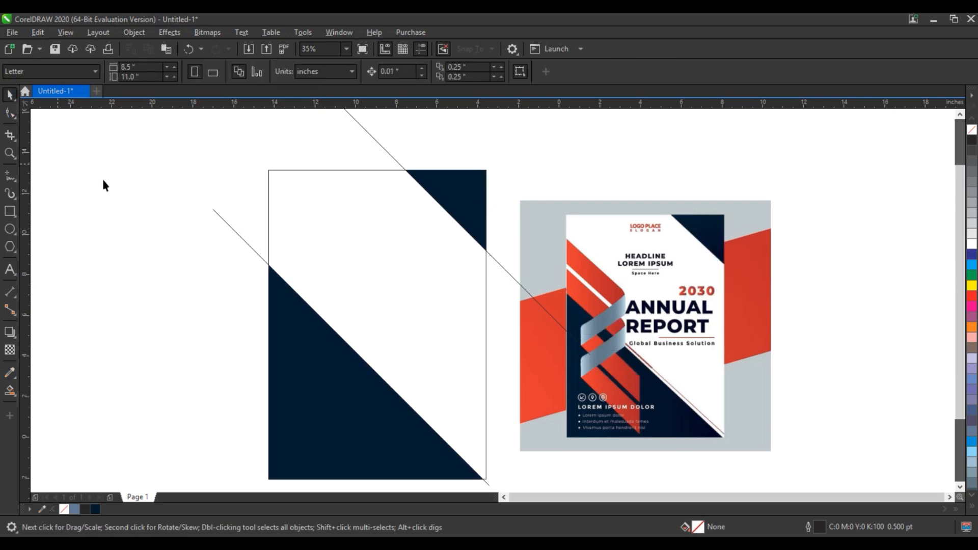
- PowerClip the navy corner triangles inside the page rectangle
{"action": "left_click", "coordinate": [282, 331]}
{"action": "right_click", "coordinate": [282, 332]}
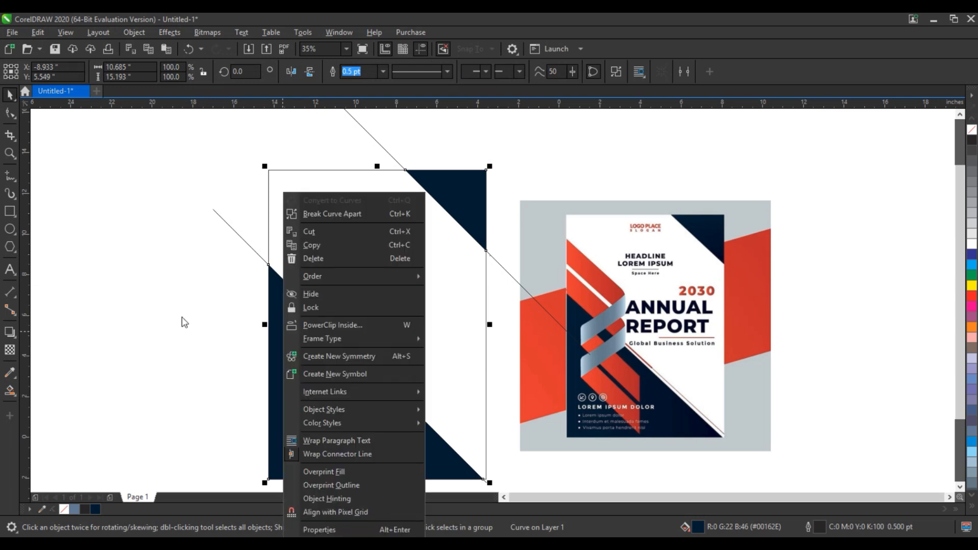
{"action": "left_click", "coordinate": [353, 326]}
{"action": "left_click", "coordinate": [297, 219]}
- Delete the upper diagonal line and give the lower diagonal line a 4 pt red outline
{"action": "left_click", "coordinate": [243, 240]}
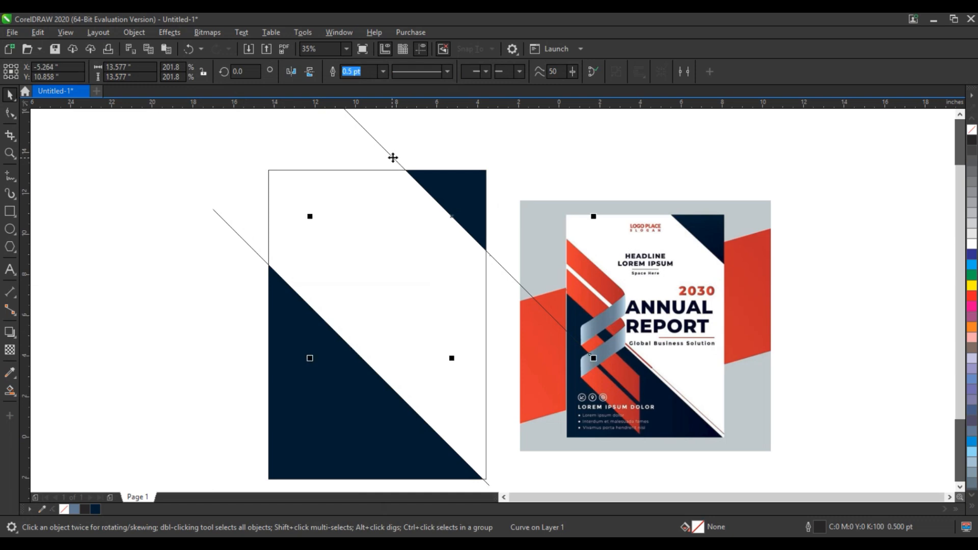
{"action": "left_click", "coordinate": [390, 165]}
{"action": "key", "text": "Delete"}
{"action": "left_click", "coordinate": [229, 227]}
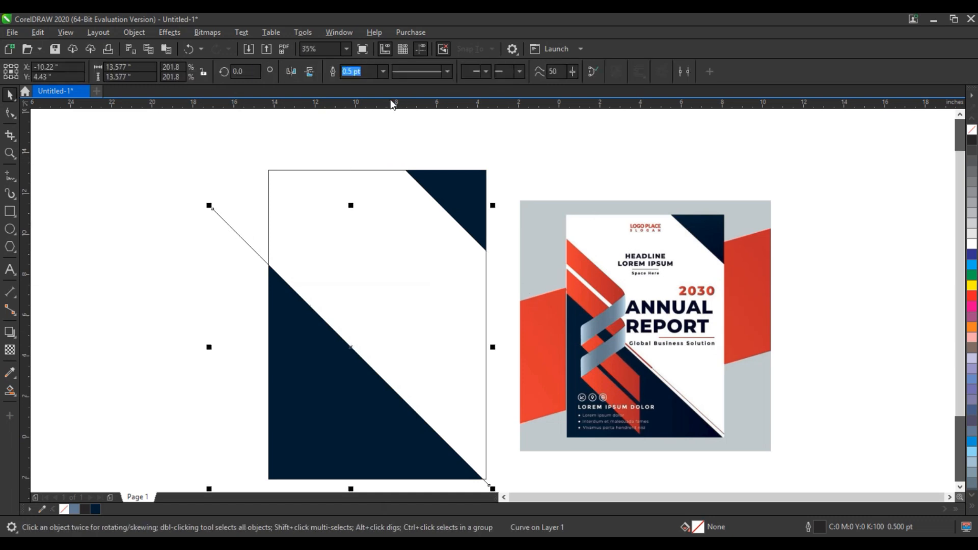
{"action": "left_click", "coordinate": [383, 71]}
{"action": "left_click", "coordinate": [367, 158]}
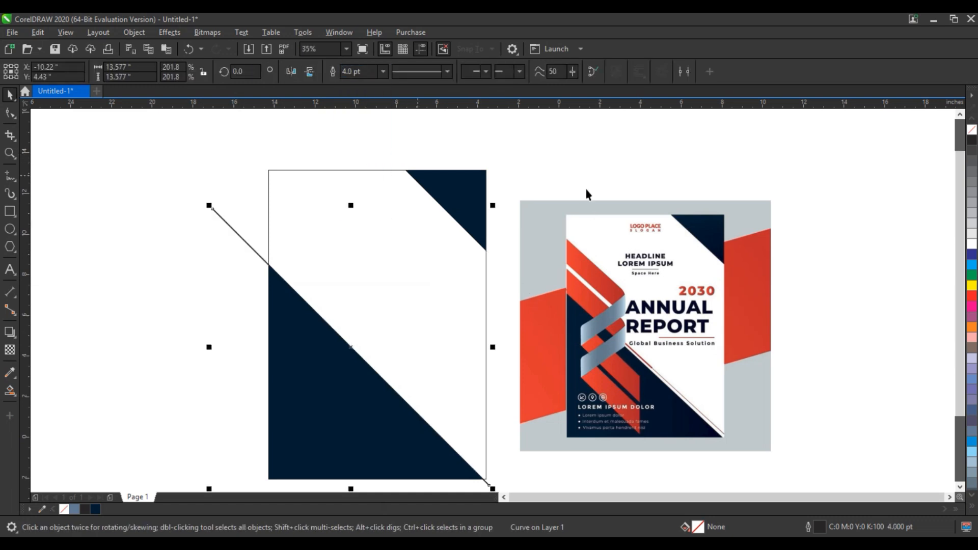
{"action": "right_click", "coordinate": [971, 296]}
- Duplicate the red line into a combined set of four parallel diagonals and copy that set down-left over the large navy triangle
{"action": "left_click_drag", "start_coordinate": [350, 348], "coordinate": [356, 319]}
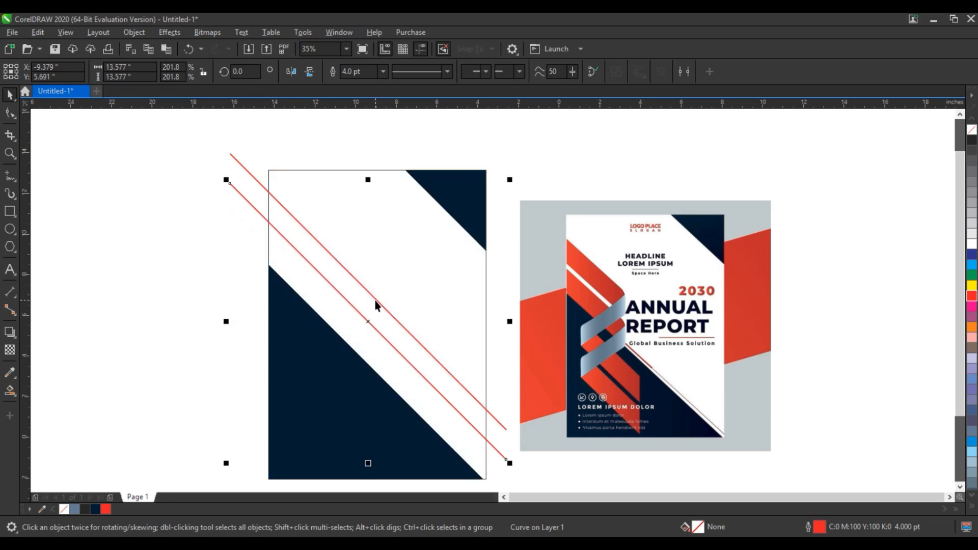
{"action": "left_click", "coordinate": [375, 300], "text": "shift"}
{"action": "key", "text": "ctrl+l"}
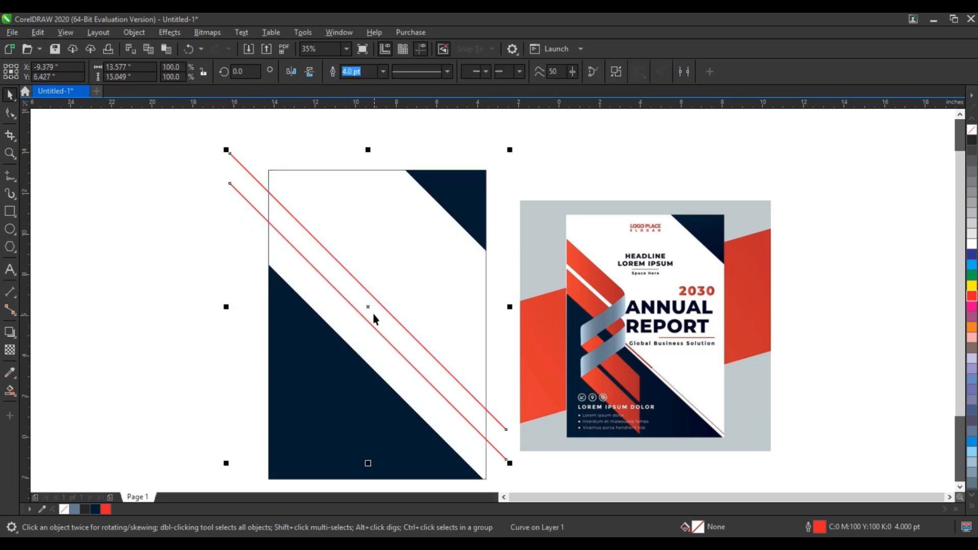
{"action": "left_click_drag", "start_coordinate": [371, 309], "coordinate": [360, 347]}
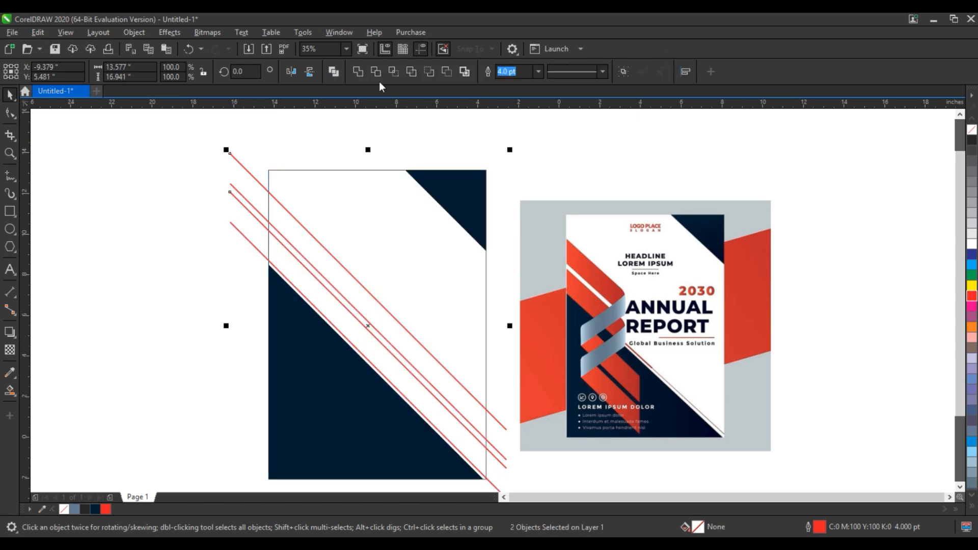
{"action": "left_click", "coordinate": [336, 74]}
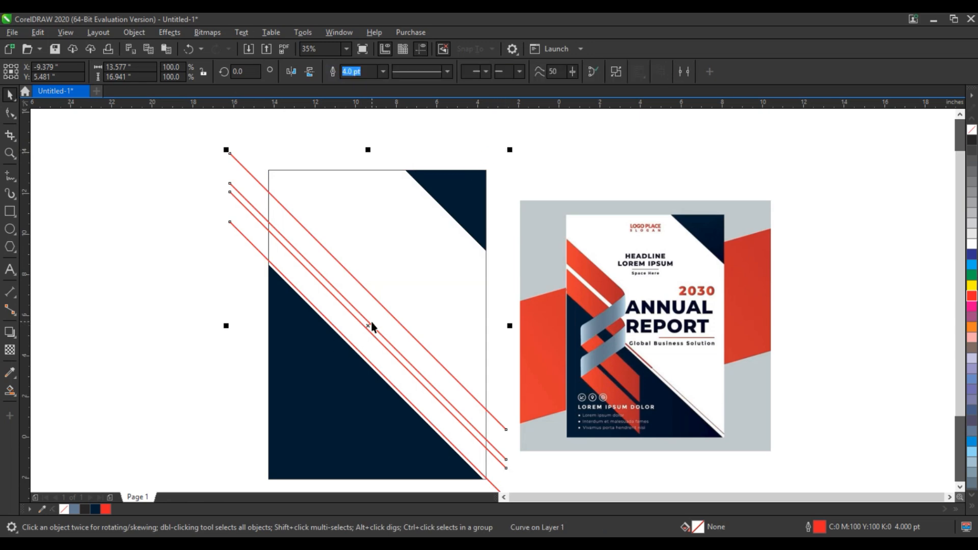
{"action": "left_click_drag", "start_coordinate": [370, 323], "coordinate": [340, 398]}
{"action": "left_click", "coordinate": [187, 318]}
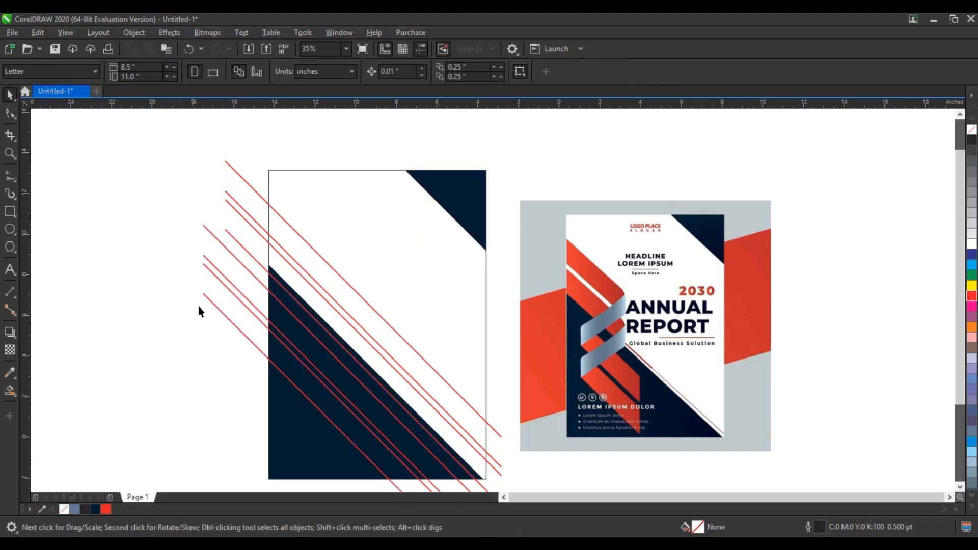
- Draw a 4 pt red vertical line about 13.7 in tall in the page's left part and copy it to the right
{"action": "left_click", "coordinate": [9, 175]}
{"action": "left_click", "coordinate": [321, 189]}
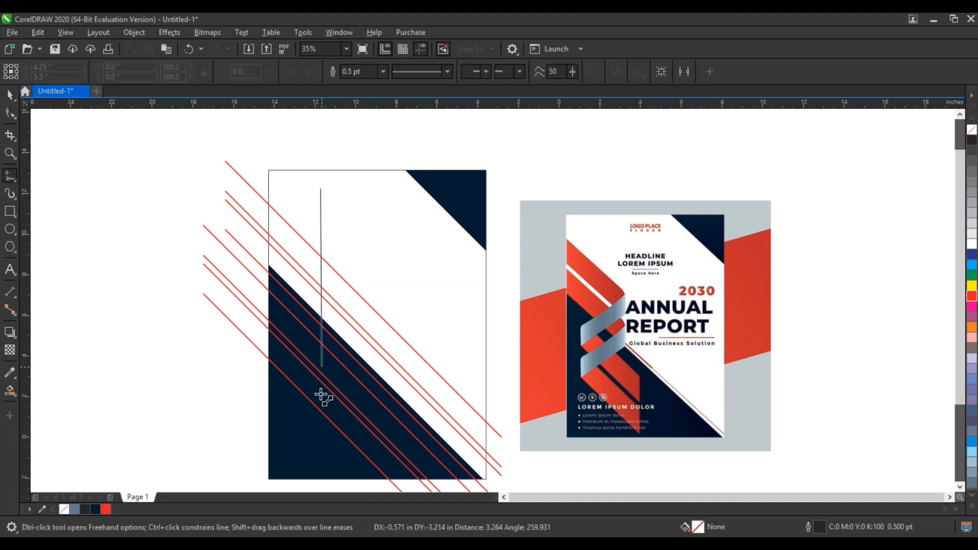
{"action": "left_click", "coordinate": [320, 470]}
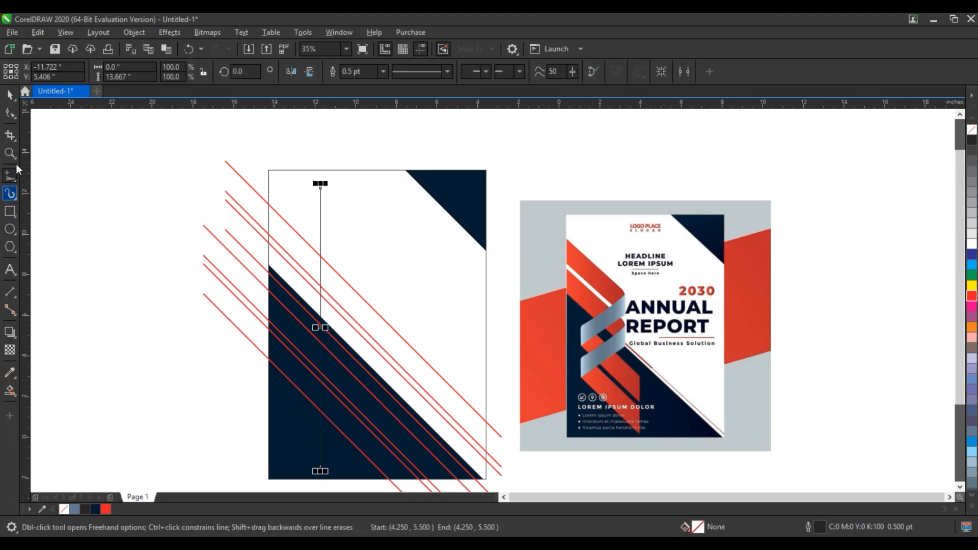
{"action": "left_click", "coordinate": [9, 96]}
{"action": "left_click", "coordinate": [383, 71]}
{"action": "left_click", "coordinate": [367, 158]}
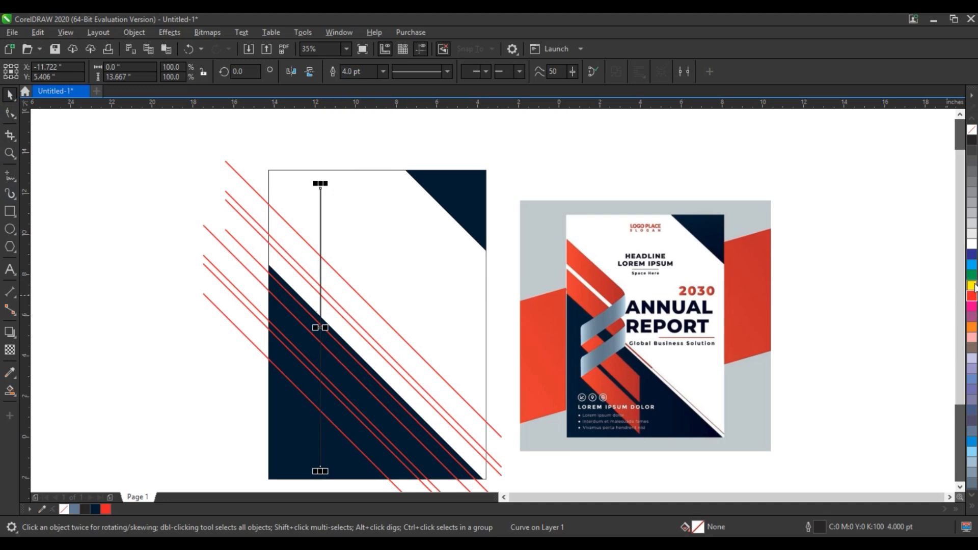
{"action": "right_click", "coordinate": [972, 296]}
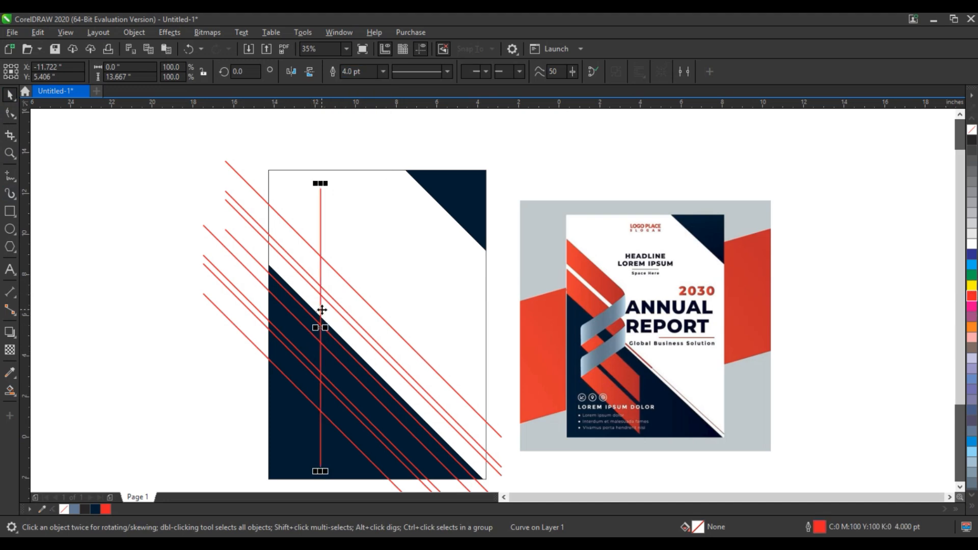
{"action": "left_click_drag", "start_coordinate": [322, 310], "coordinate": [387, 328]}
- Make a rotated copy of the upper four-line set that slopes up to the right across the vertical lines
{"action": "left_click", "coordinate": [360, 302]}
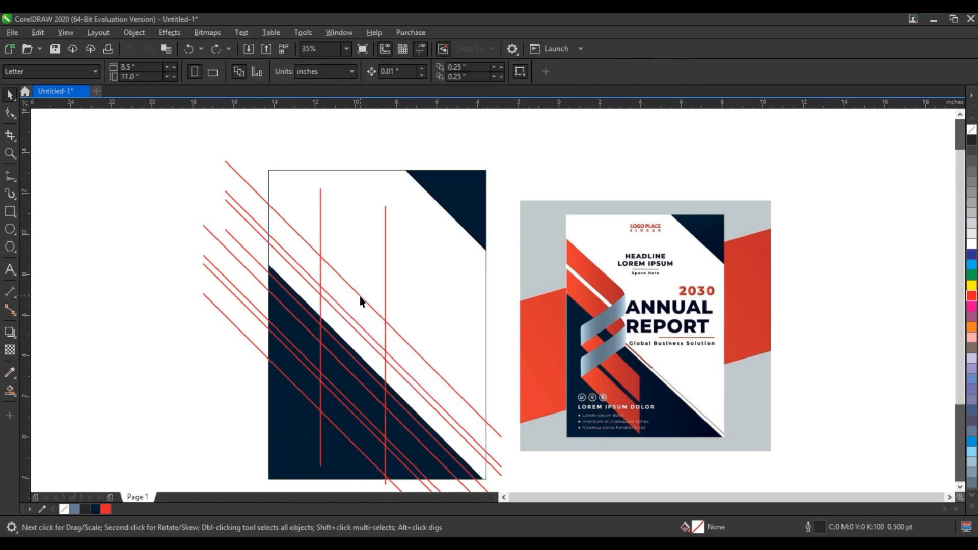
{"action": "left_click", "coordinate": [360, 301]}
{"action": "left_click", "coordinate": [360, 301]}
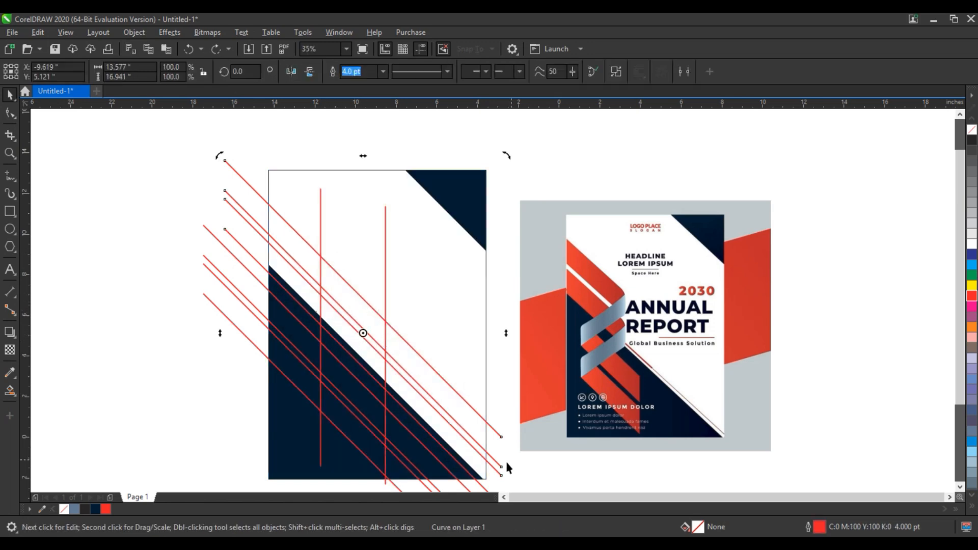
{"action": "left_click_drag", "start_coordinate": [507, 158], "coordinate": [265, 213]}
{"action": "left_click", "coordinate": [139, 331]}
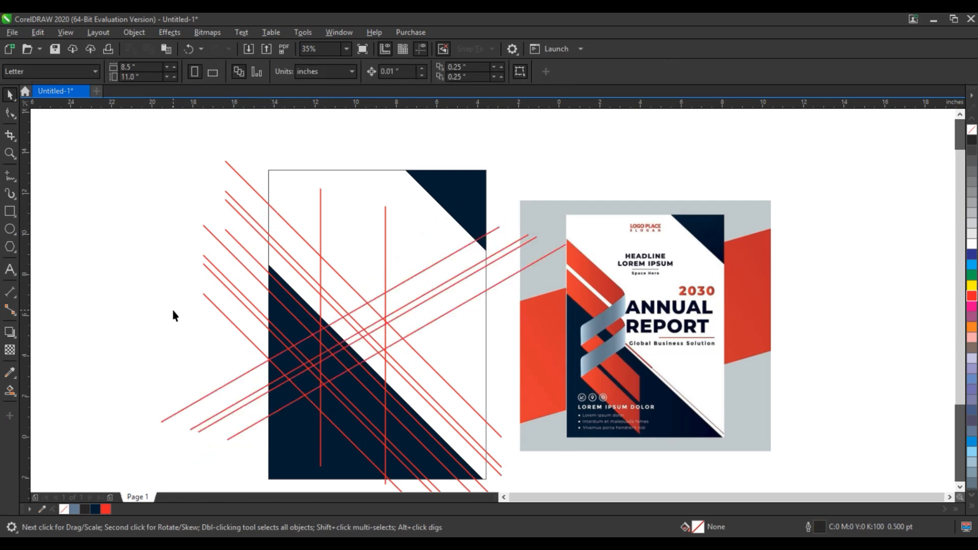
- Smart Fill the two upper diagonal strips from the page's left edge to the crossing lines
{"action": "left_click", "coordinate": [10, 391]}
{"action": "left_click", "coordinate": [290, 244]}
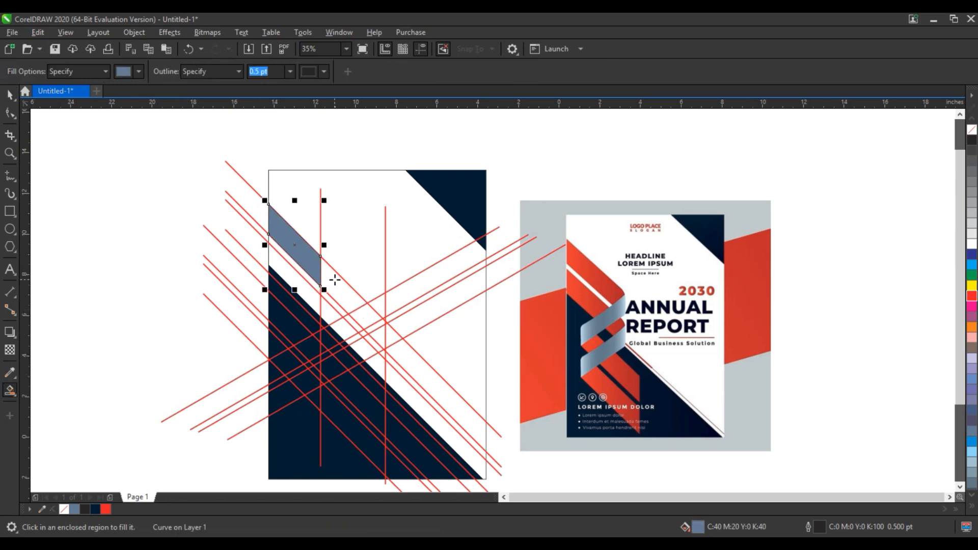
{"action": "left_click", "coordinate": [334, 279]}
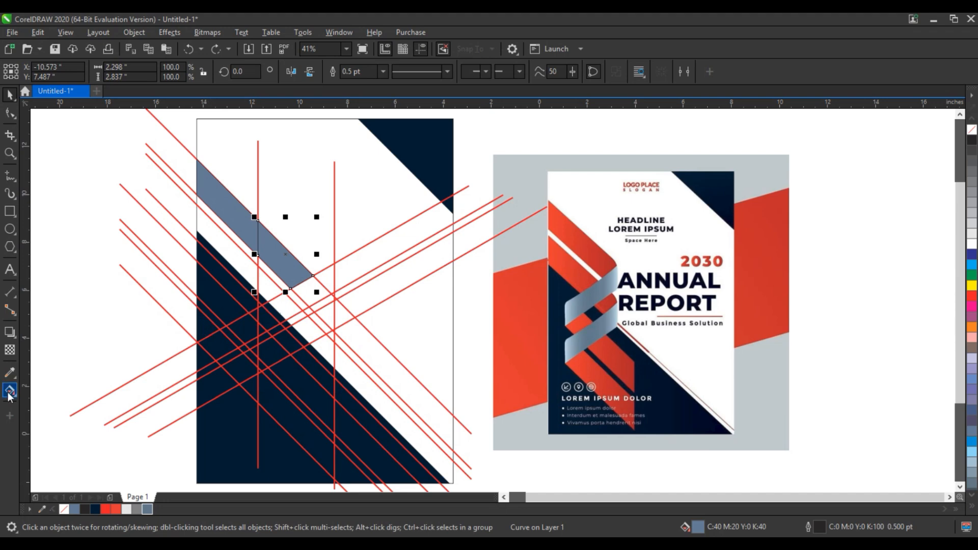
{"action": "left_click", "coordinate": [14, 395]}
{"action": "left_click", "coordinate": [27, 406]}
{"action": "left_click", "coordinate": [244, 274]}
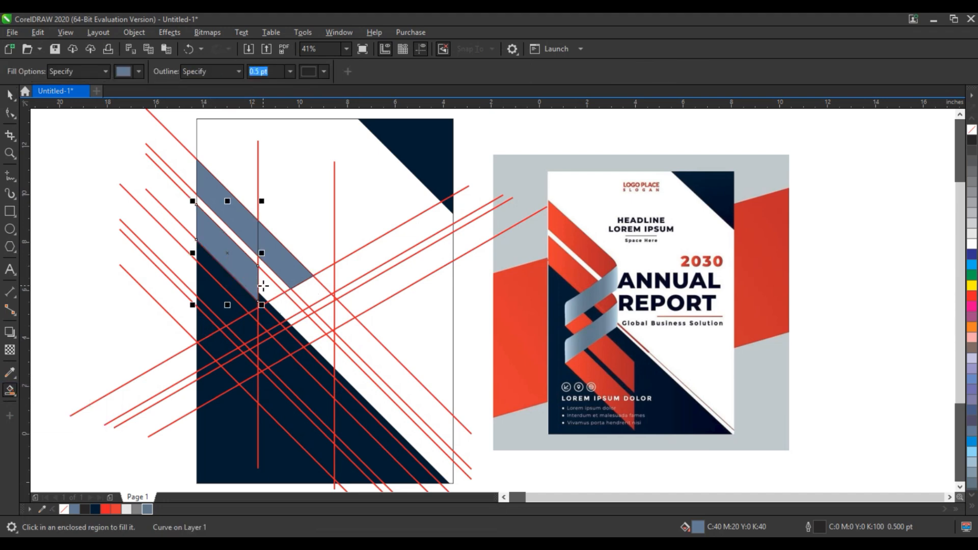
{"action": "left_click", "coordinate": [262, 285]}
- Combine the filled upper strip pieces into one object and fill it with the red #E33733
{"action": "left_click", "coordinate": [10, 95]}
{"action": "left_click", "coordinate": [230, 256], "text": "shift"}
{"action": "left_click", "coordinate": [239, 219], "text": "shift"}
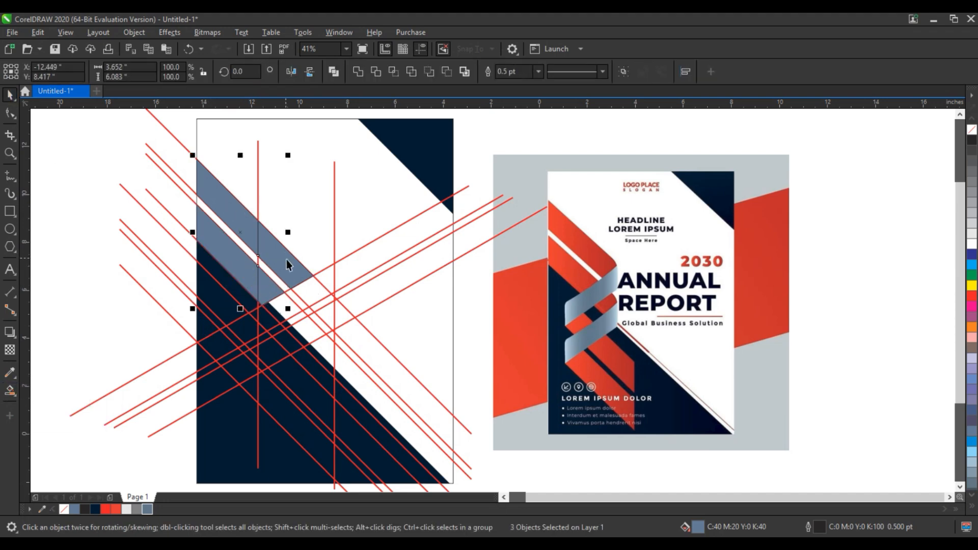
{"action": "left_click", "coordinate": [286, 262], "text": "shift"}
{"action": "key", "text": "ctrl+l"}
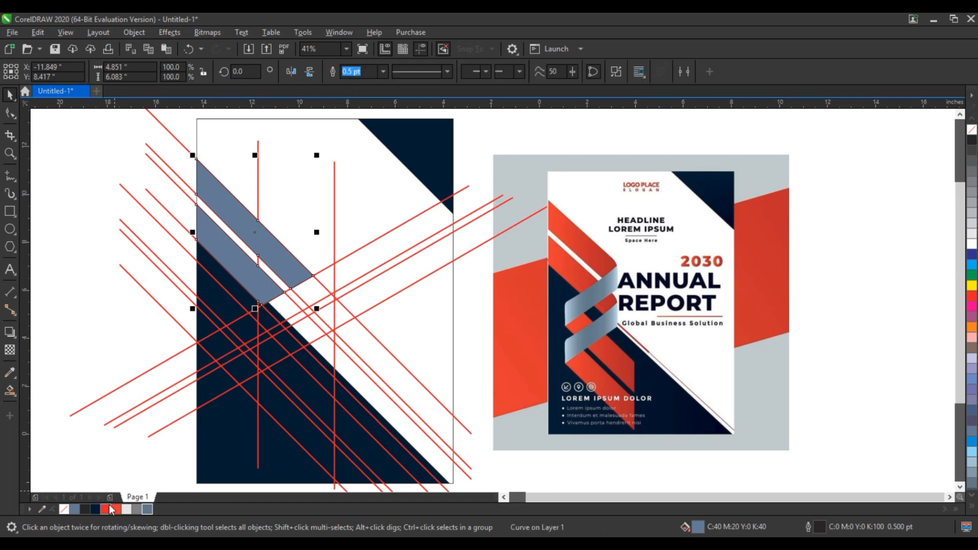
{"action": "left_click", "coordinate": [111, 509]}
- Smart Fill the two lower diagonal strips between the vertical lines over the large navy triangle
{"action": "left_click", "coordinate": [9, 390]}
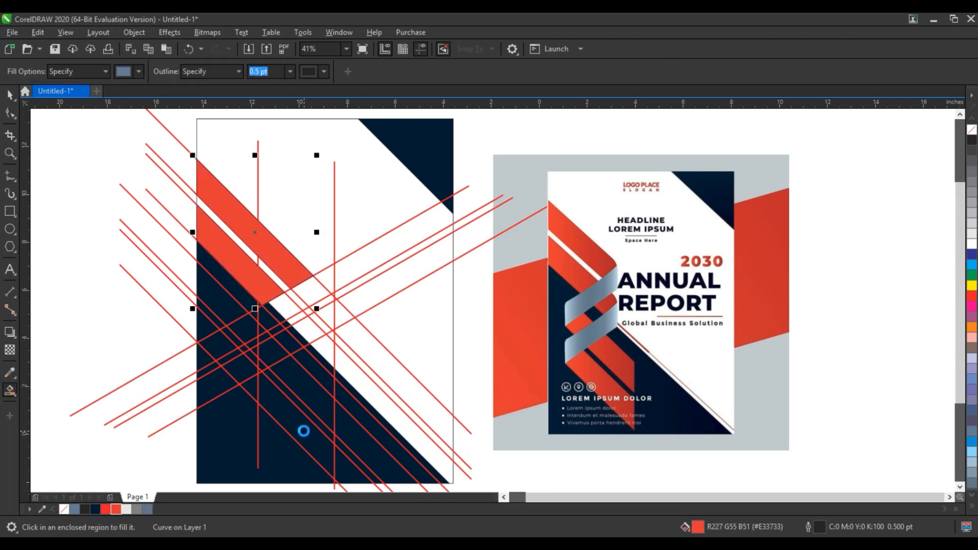
{"action": "left_click", "coordinate": [304, 430]}
{"action": "left_click", "coordinate": [306, 400]}
{"action": "left_click", "coordinate": [272, 356]}
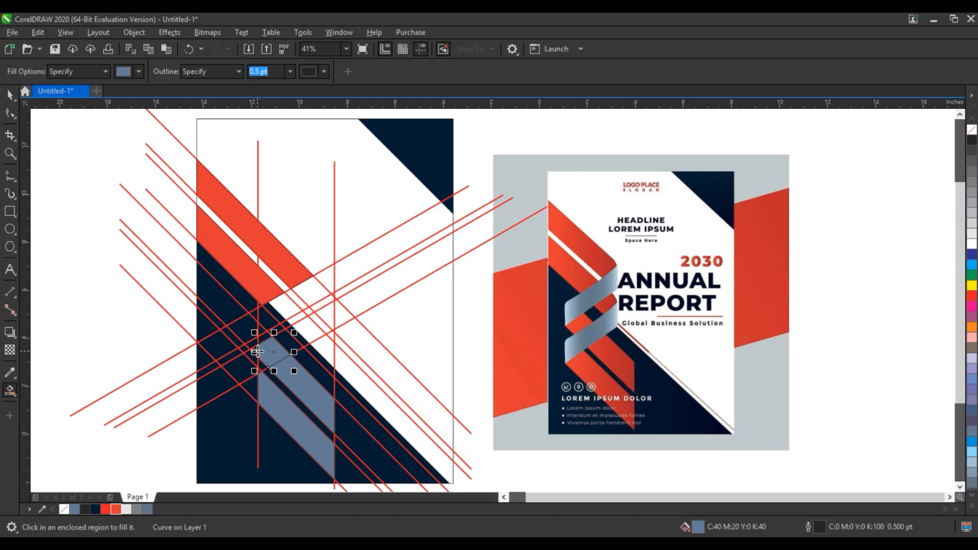
- Undo the last fill, then Smart Fill the two small pieces in the narrow rising band and the lower strip's missing end
{"action": "key", "text": "ctrl+z"}
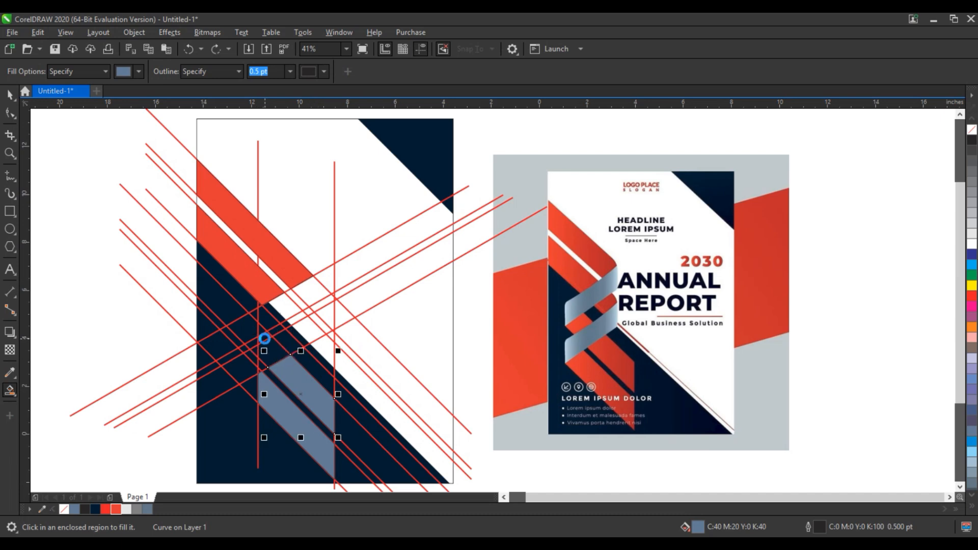
{"action": "left_click", "coordinate": [254, 342]}
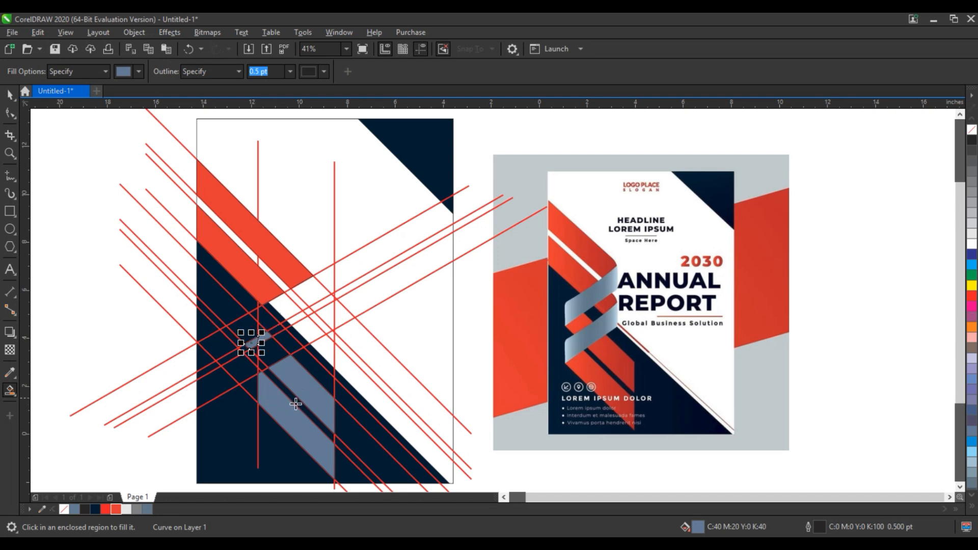
{"action": "left_click", "coordinate": [252, 390]}
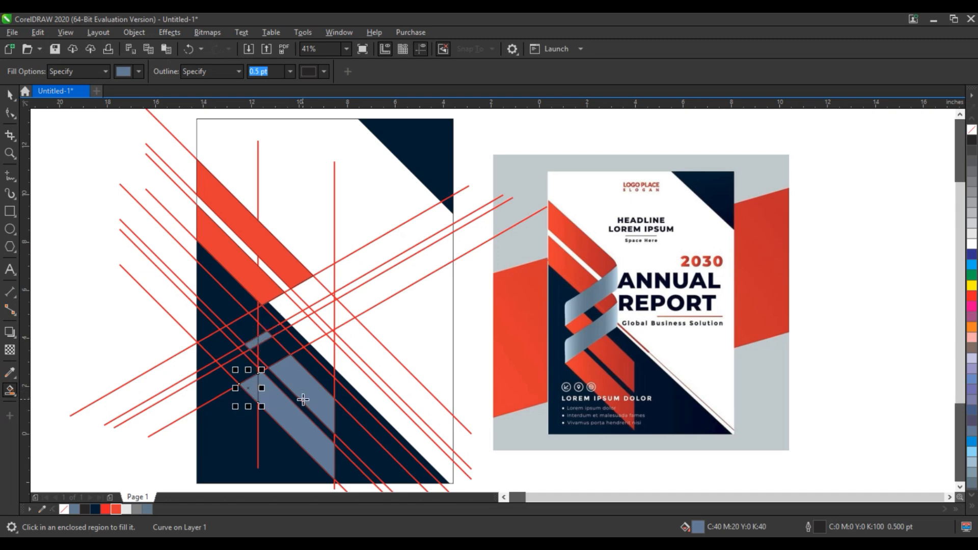
{"action": "left_click", "coordinate": [292, 321]}
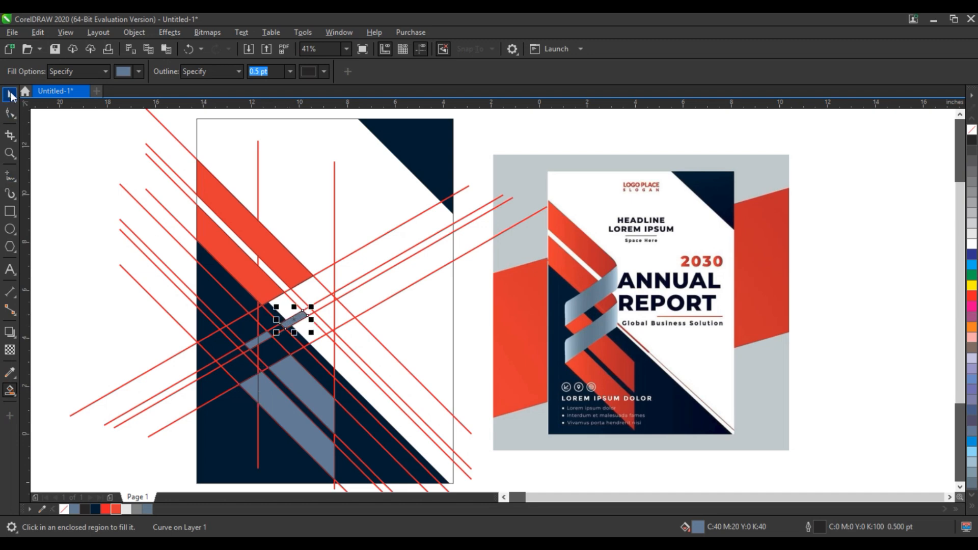
- Combine the newly filled small pieces and lower strips into one object and fill it with the ribbon's red
{"action": "left_click", "coordinate": [9, 95]}
{"action": "left_click", "coordinate": [267, 336], "text": "shift"}
{"action": "left_click", "coordinate": [251, 345], "text": "shift"}
{"action": "left_click", "coordinate": [287, 381], "text": "shift"}
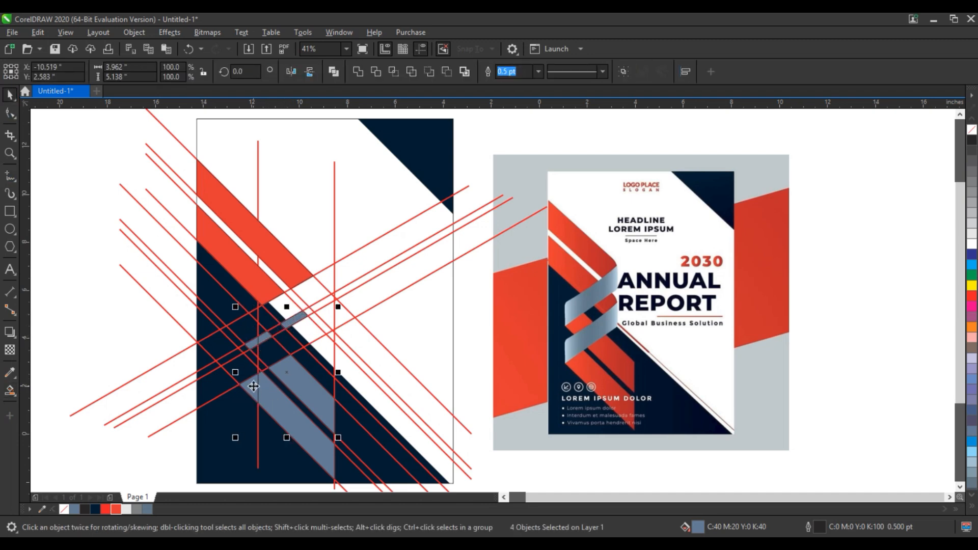
{"action": "left_click", "coordinate": [333, 71]}
{"action": "left_click", "coordinate": [119, 508]}
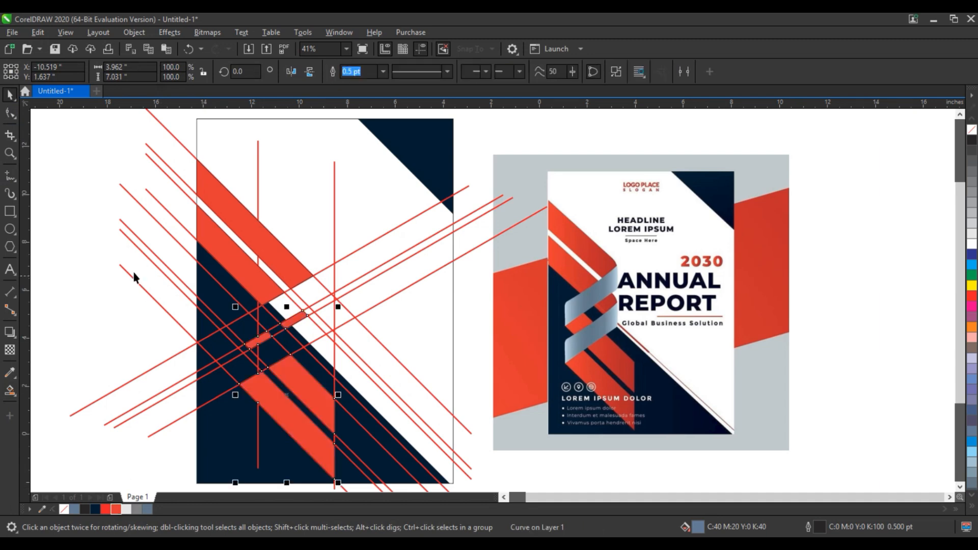
{"action": "left_click", "coordinate": [108, 259]}
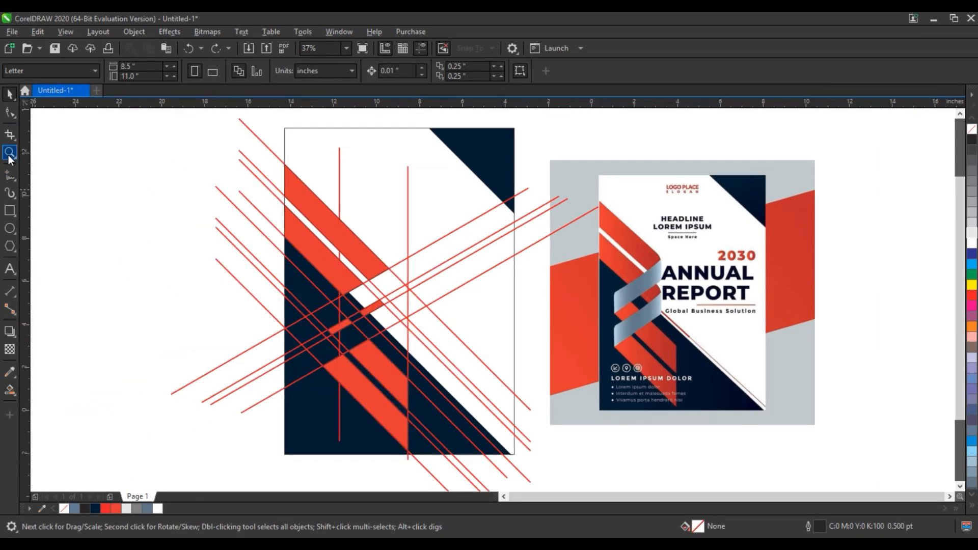
- Draw a steep slanted line about 2.5 inches long past the upper strip's outer corner and the small red piece's end
{"action": "left_click", "coordinate": [9, 154]}
{"action": "left_click_drag", "start_coordinate": [232, 219], "coordinate": [502, 377]}
{"action": "key", "text": "F5"}
{"action": "left_click", "coordinate": [550, 199]}
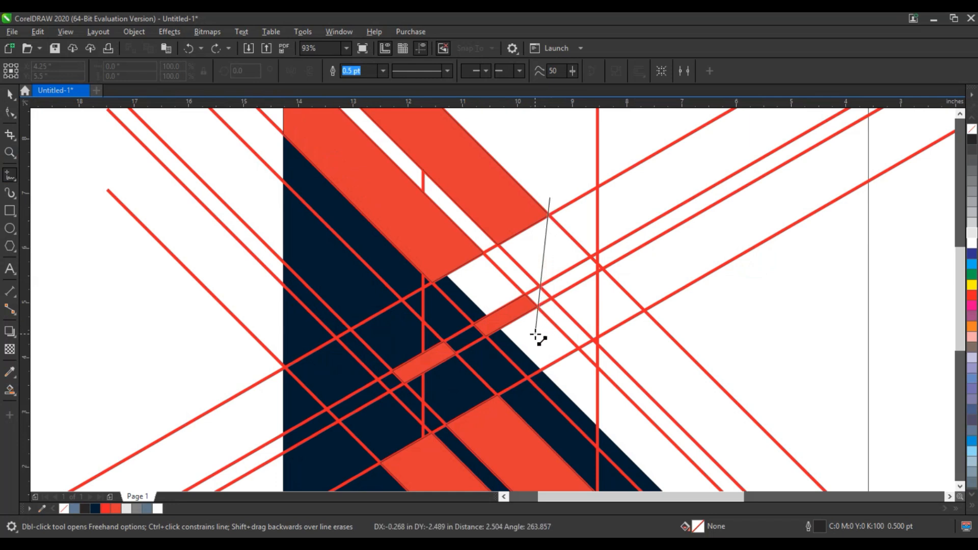
{"action": "left_click", "coordinate": [536, 335]}
{"action": "key", "text": "space"}
{"action": "key", "text": "shift+F2"}
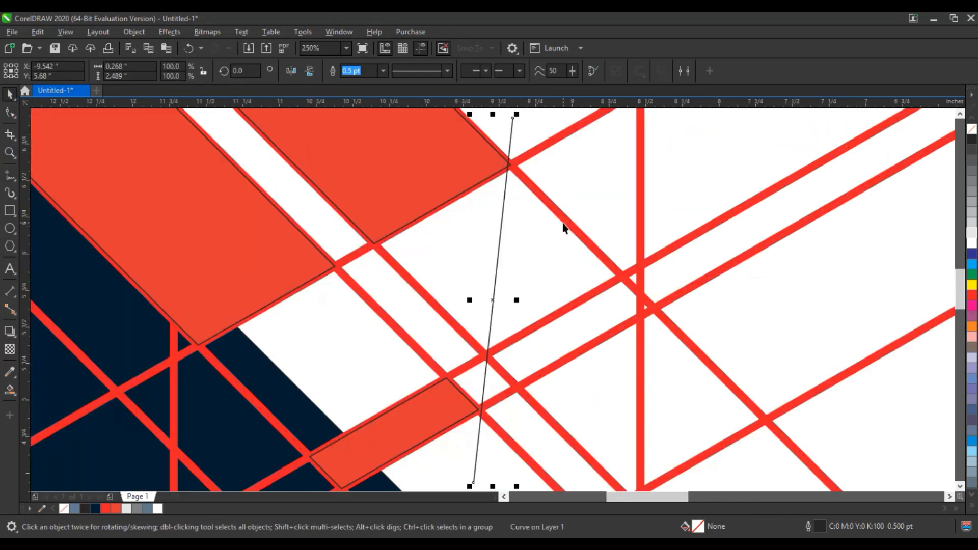
- Adjust both end nodes of the slanted line so it passes exactly through the two red corners
{"action": "left_click", "coordinate": [9, 113]}
{"action": "left_click_drag", "start_coordinate": [512, 115], "coordinate": [517, 117]}
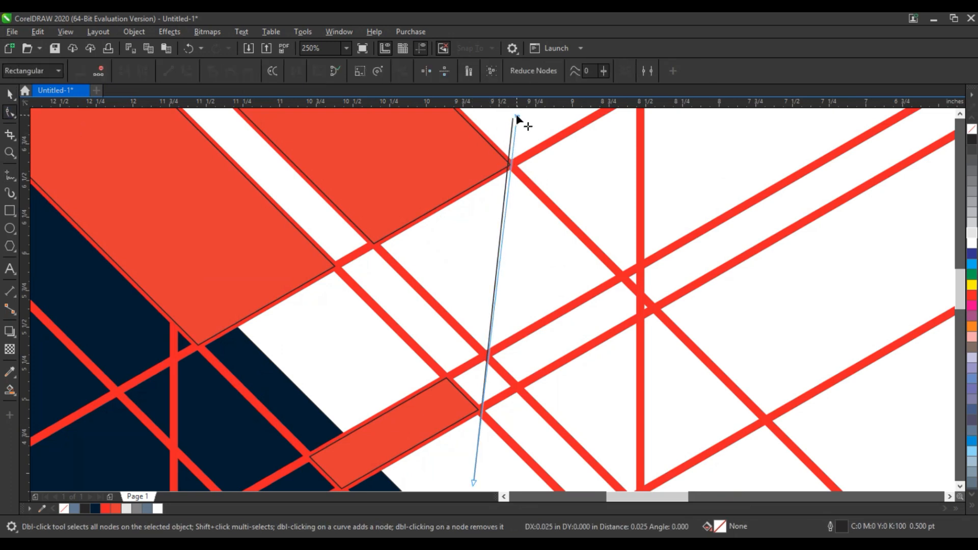
{"action": "left_click", "coordinate": [474, 481]}
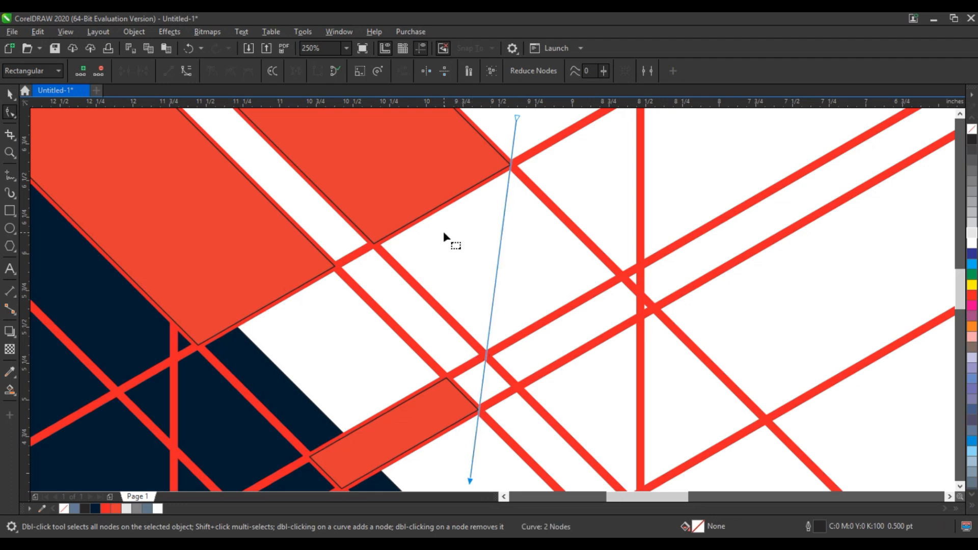
- Place a copy of the slanted line at the band's opposite end over the navy triangle and give it a yellow outline
{"action": "scroll", "coordinate": [444, 232], "scroll_direction": "down", "scroll_amount": 2}
{"action": "left_click", "coordinate": [9, 93]}
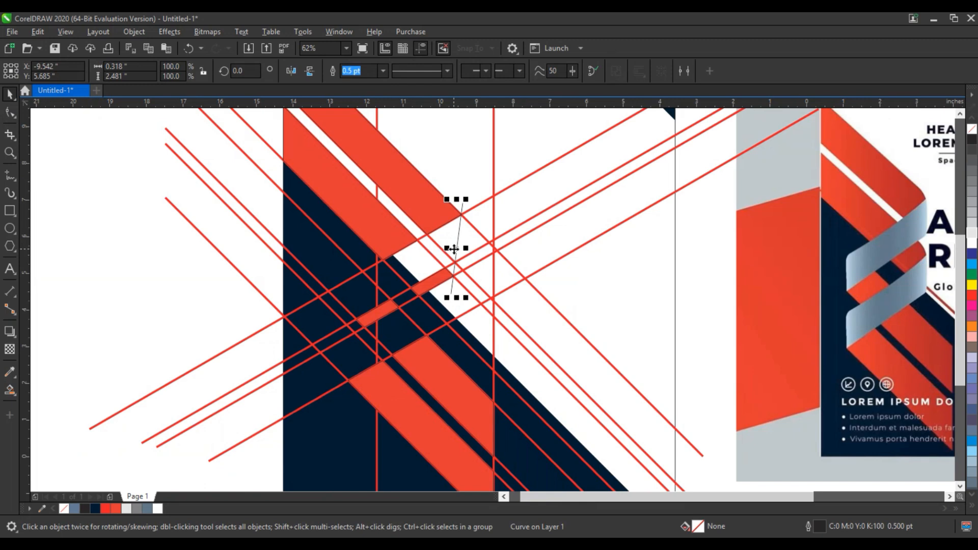
{"action": "left_click_drag", "start_coordinate": [454, 249], "coordinate": [360, 305]}
{"action": "scroll", "coordinate": [240, 317], "scroll_direction": "up", "scroll_amount": 1}
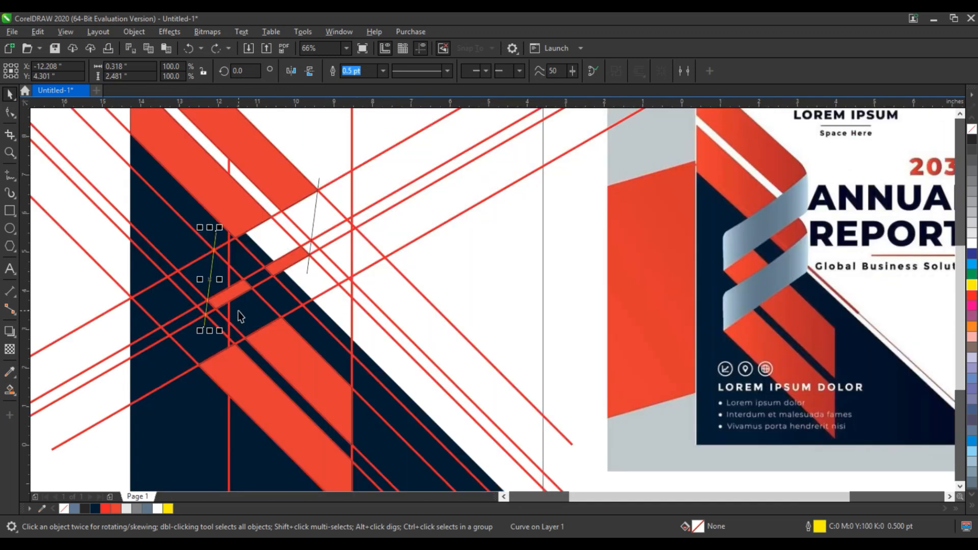
- Smart Fill all regions of the upper rising band between the two slanted lines
{"action": "left_click", "coordinate": [9, 389]}
{"action": "left_click", "coordinate": [218, 275]}
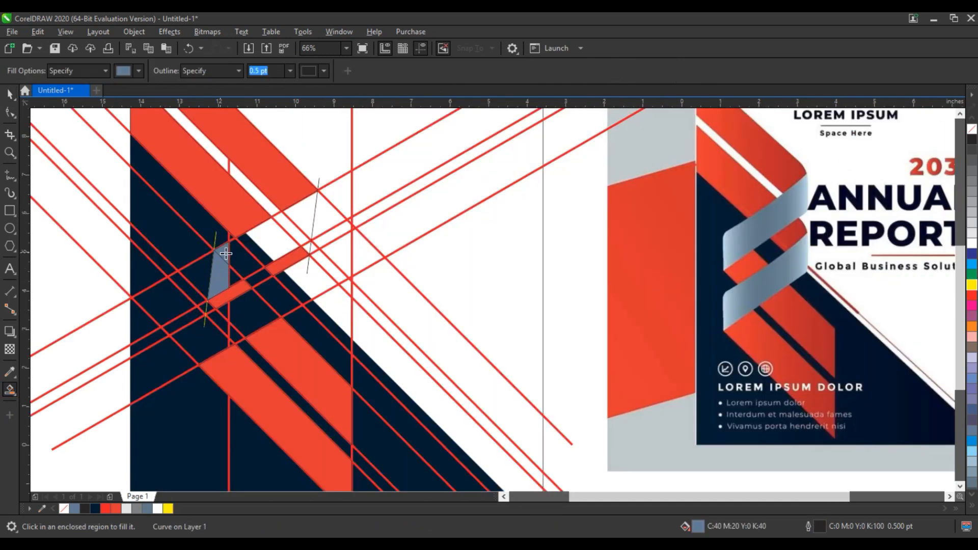
{"action": "left_click", "coordinate": [228, 274]}
{"action": "left_click", "coordinate": [263, 247]}
{"action": "left_click", "coordinate": [291, 230]}
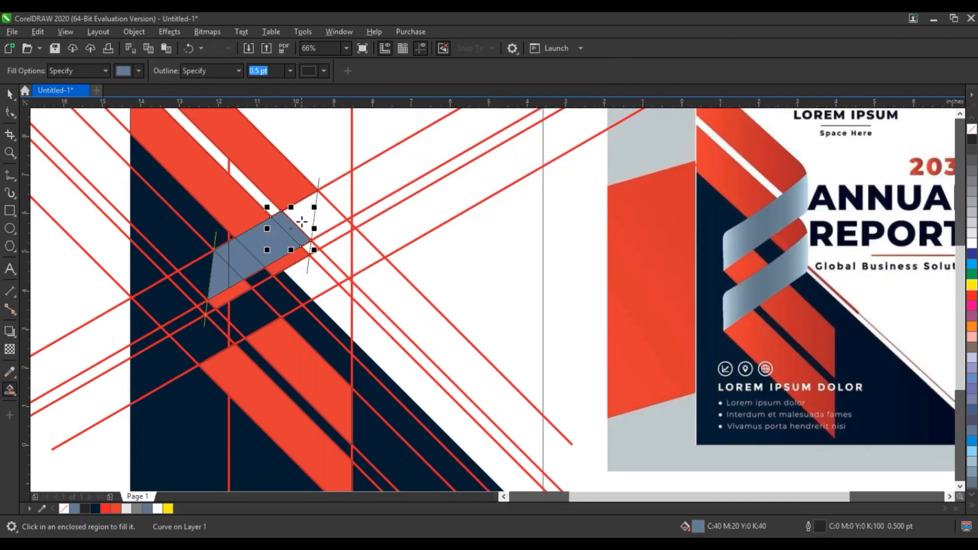
{"action": "left_click", "coordinate": [307, 219]}
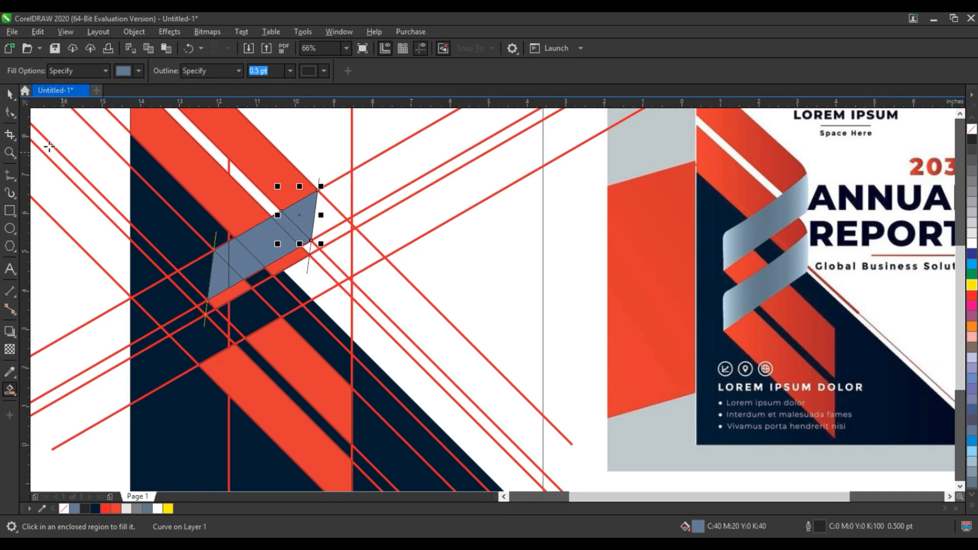
- Weld the seven filled pieces of the upper rising band into a single shape
{"action": "left_click", "coordinate": [9, 93]}
{"action": "left_click", "coordinate": [297, 229], "text": "shift"}
{"action": "left_click", "coordinate": [268, 245], "text": "shift"}
{"action": "left_click", "coordinate": [242, 259], "text": "shift"}
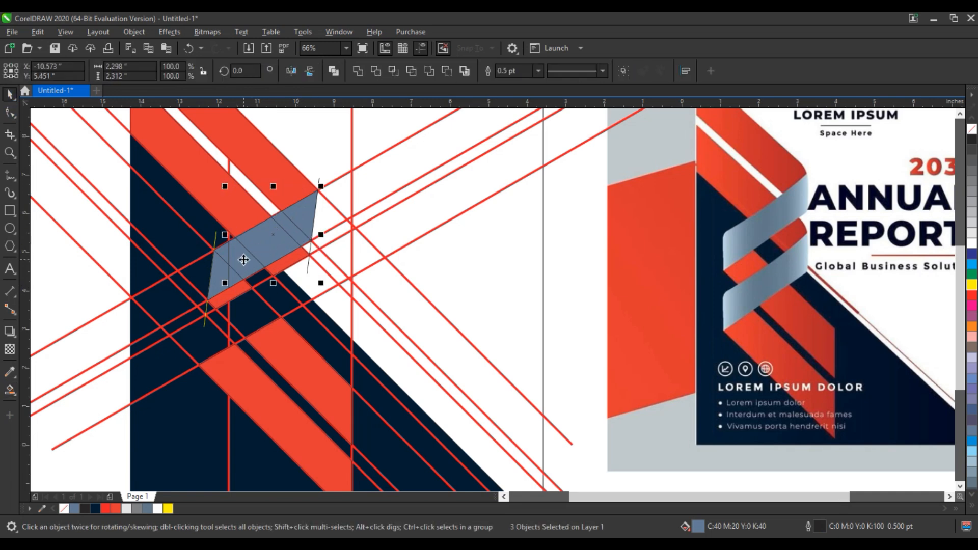
{"action": "left_click", "coordinate": [226, 254], "text": "shift"}
{"action": "left_click", "coordinate": [232, 274], "text": "shift"}
{"action": "left_click", "coordinate": [224, 279], "text": "shift"}
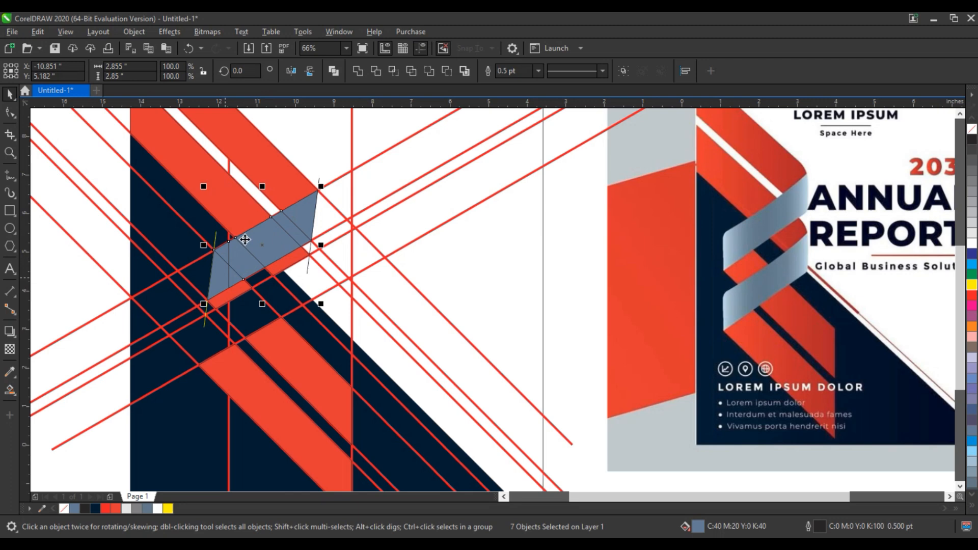
{"action": "left_click", "coordinate": [358, 71]}
{"action": "key", "text": "Escape"}
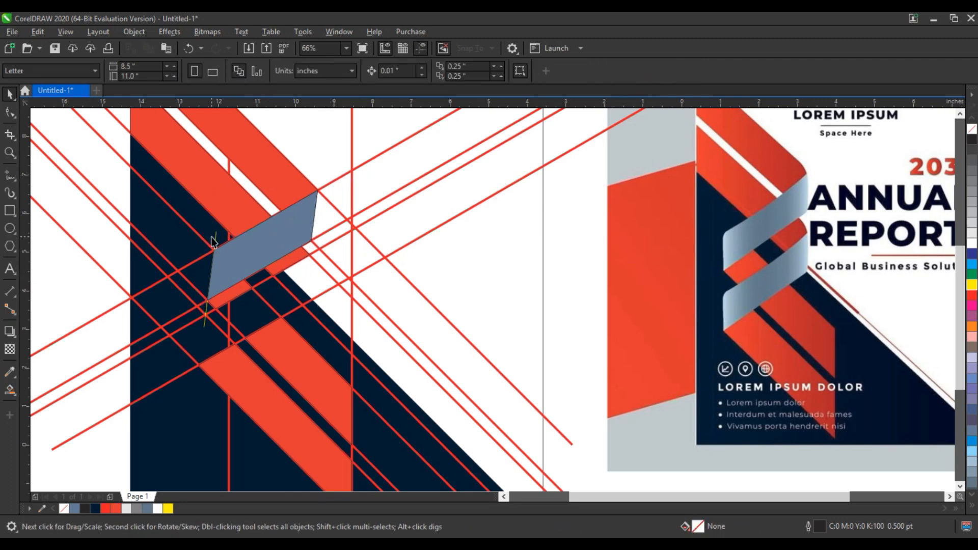
- Copy the blue-gray band to the lower fold and nudge it 0.01 inch down and 0.01 inch to the right
{"action": "left_click_drag", "start_coordinate": [287, 233], "coordinate": [278, 306]}
{"action": "key", "text": "shift+F2"}
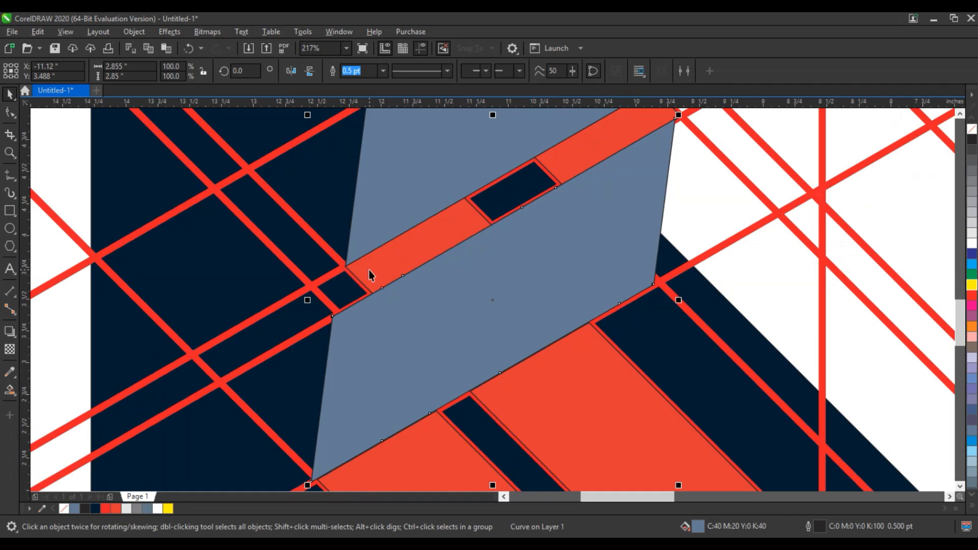
{"action": "key", "text": "Down"}
{"action": "key", "text": "Right"}
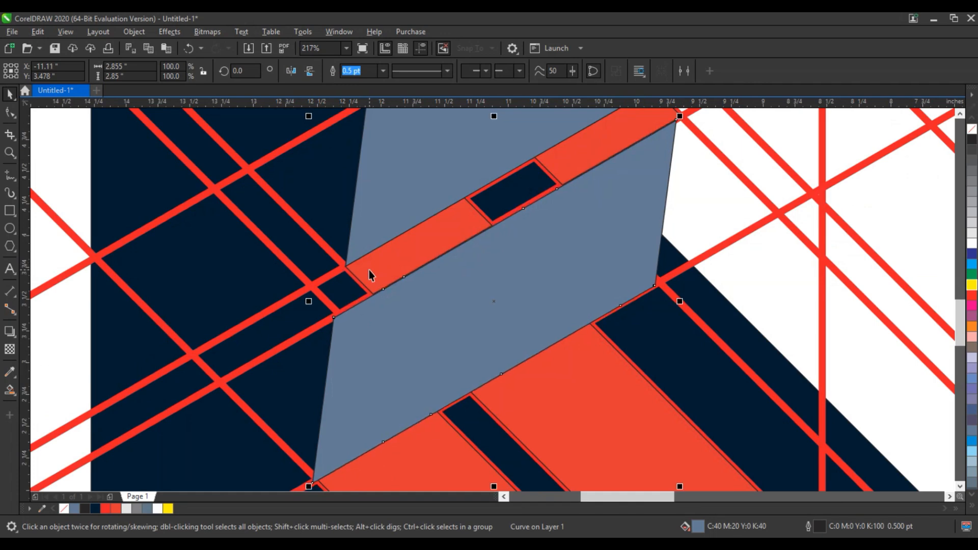
{"action": "scroll", "coordinate": [369, 270], "scroll_direction": "down", "scroll_amount": 4}
- Delete all the red diagonal and vertical guide lines around the ribbon
{"action": "left_click", "coordinate": [509, 290]}
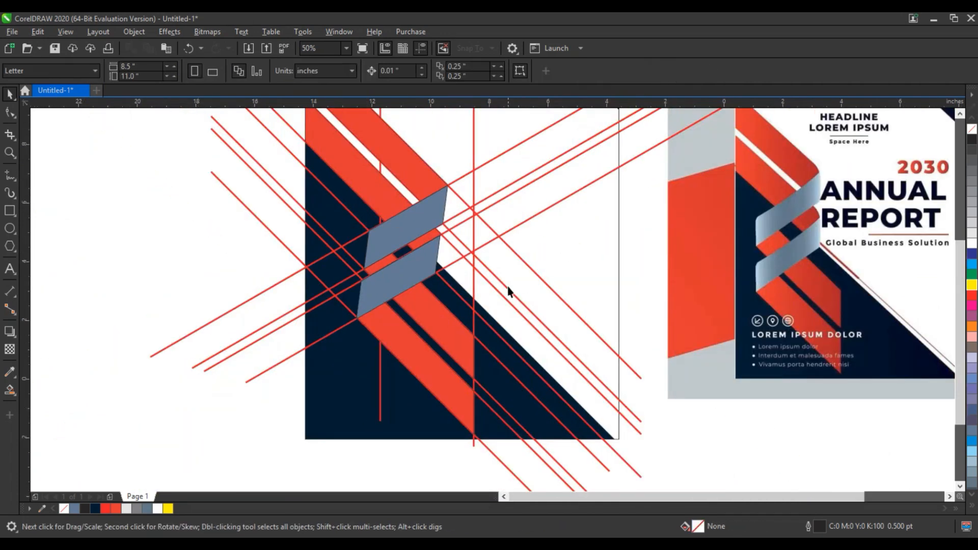
{"action": "left_click", "coordinate": [500, 287]}
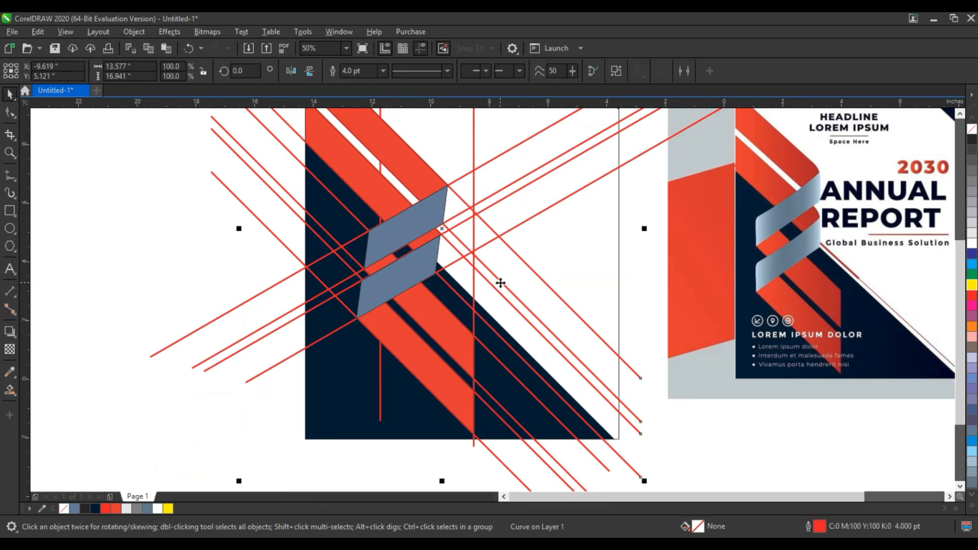
{"action": "key", "text": "Delete"}
{"action": "left_click", "coordinate": [483, 248]}
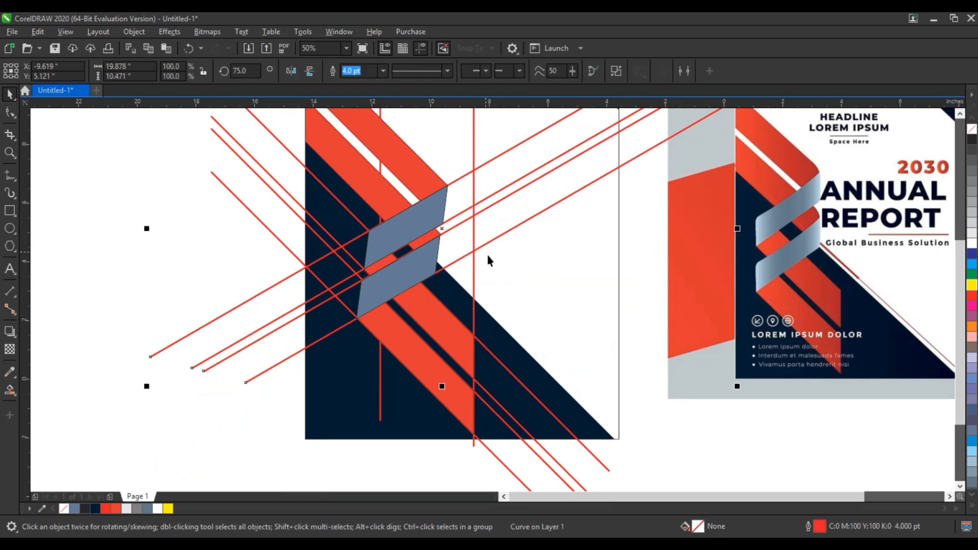
{"action": "key", "text": "Delete"}
{"action": "left_click", "coordinate": [473, 221]}
{"action": "key", "text": "Delete"}
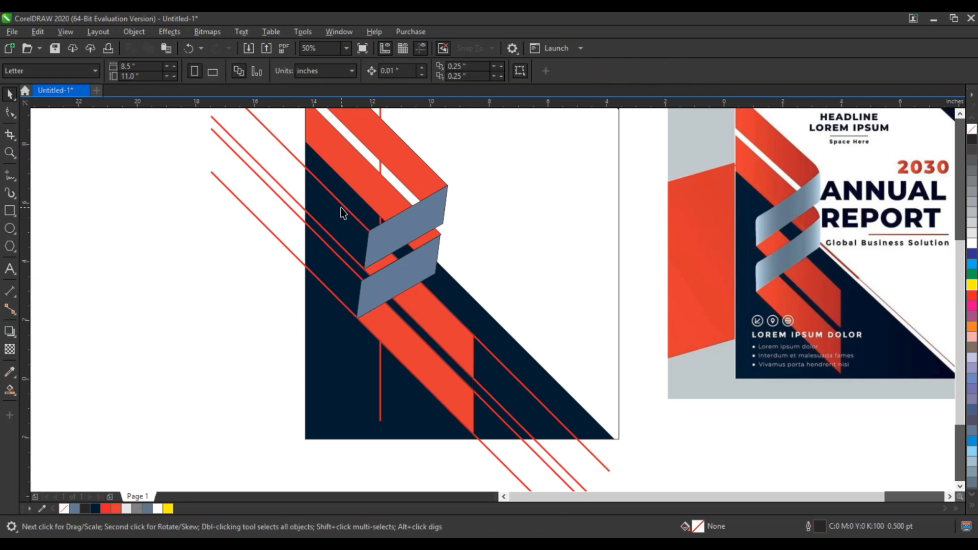
{"action": "left_click", "coordinate": [343, 207]}
{"action": "key", "text": "Delete"}
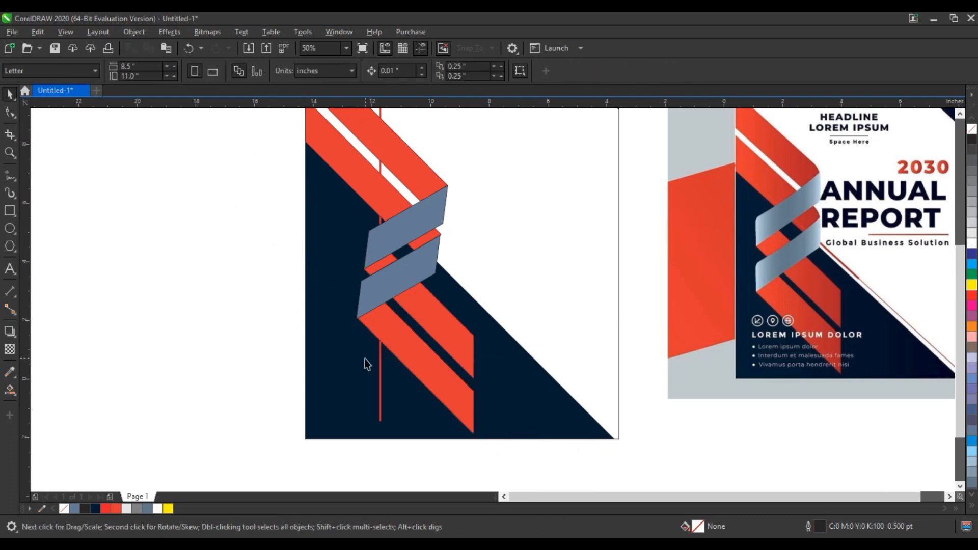
{"action": "left_click", "coordinate": [379, 410]}
{"action": "key", "text": "Delete"}
{"action": "scroll", "coordinate": [405, 438], "scroll_direction": "down", "scroll_amount": 2}
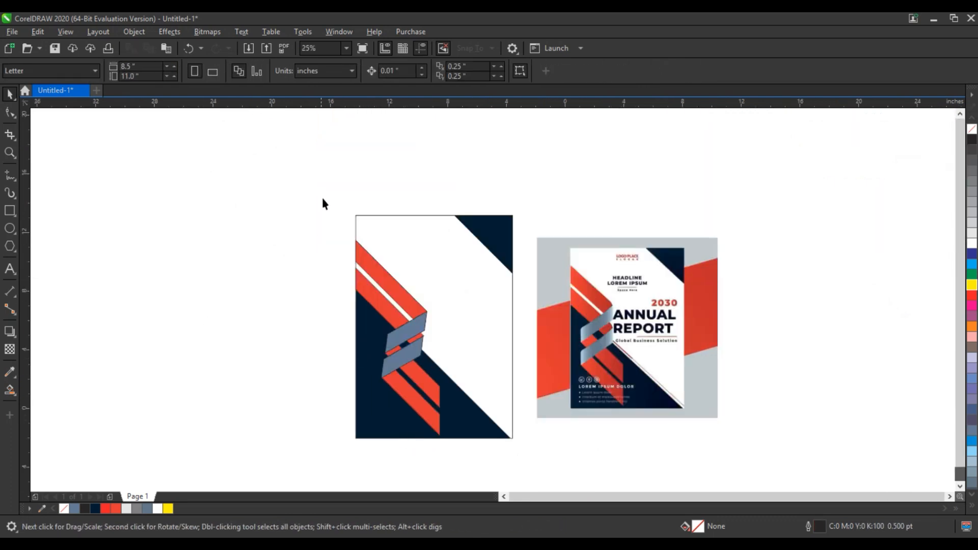
- Round the upper blue-gray band's lower-right and upper-left corners by deleting their corner nodes
{"action": "left_click_drag", "start_coordinate": [322, 204], "coordinate": [703, 447]}
{"action": "scroll", "coordinate": [507, 359], "scroll_direction": "up", "scroll_amount": 3}
{"action": "key", "text": "F10"}
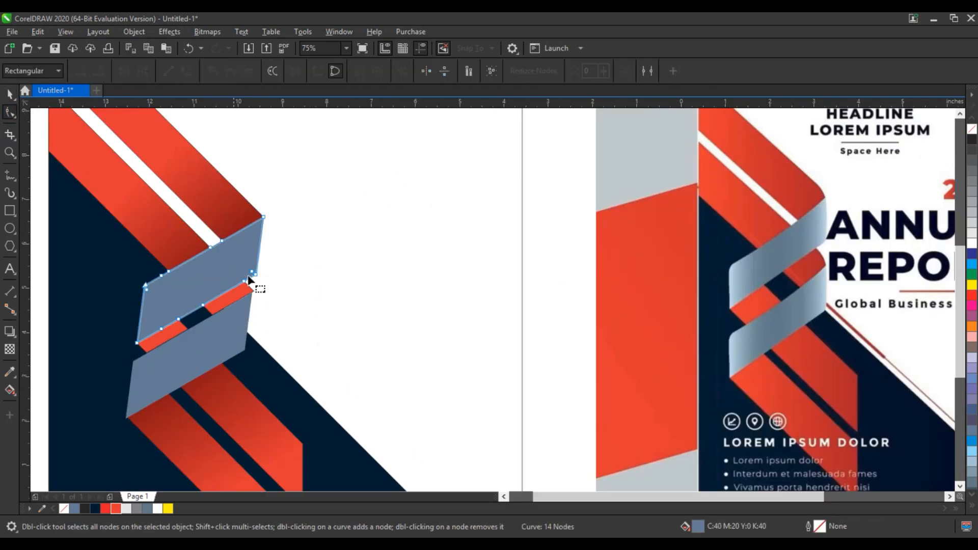
{"action": "left_click_drag", "start_coordinate": [275, 264], "coordinate": [241, 285]}
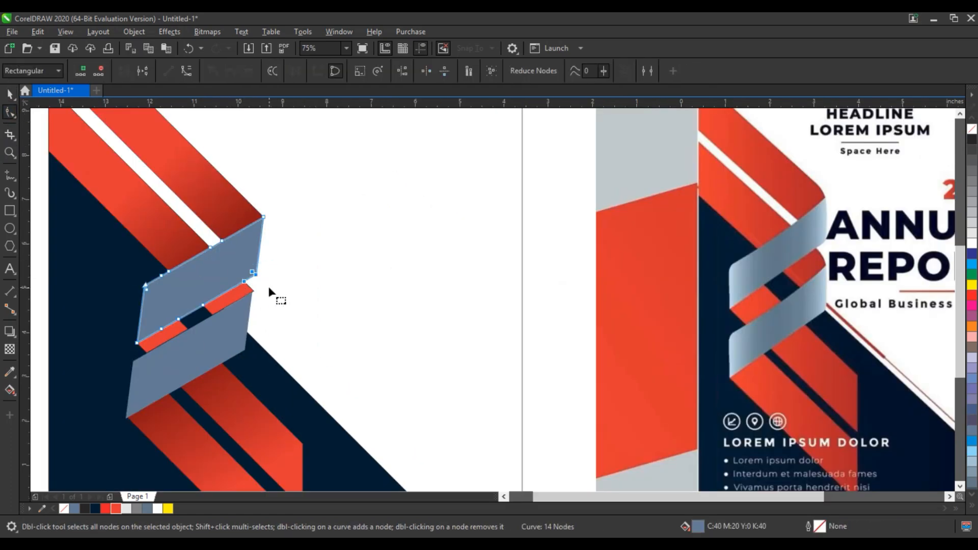
{"action": "key", "text": "Delete"}
{"action": "left_click_drag", "start_coordinate": [124, 268], "coordinate": [155, 302]}
{"action": "key", "text": "Delete"}
- Round the same two opposite corners of the lower blue-gray band by deleting their corner nodes
{"action": "left_click", "coordinate": [241, 344]}
{"action": "left_click_drag", "start_coordinate": [261, 344], "coordinate": [229, 360]}
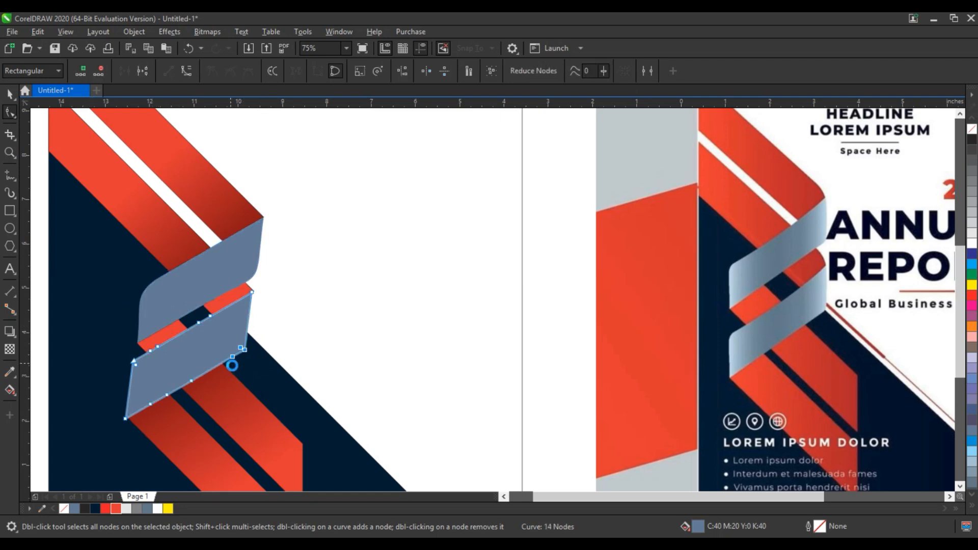
{"action": "key", "text": "Delete"}
{"action": "left_click", "coordinate": [155, 382]}
{"action": "key", "text": "Delete"}
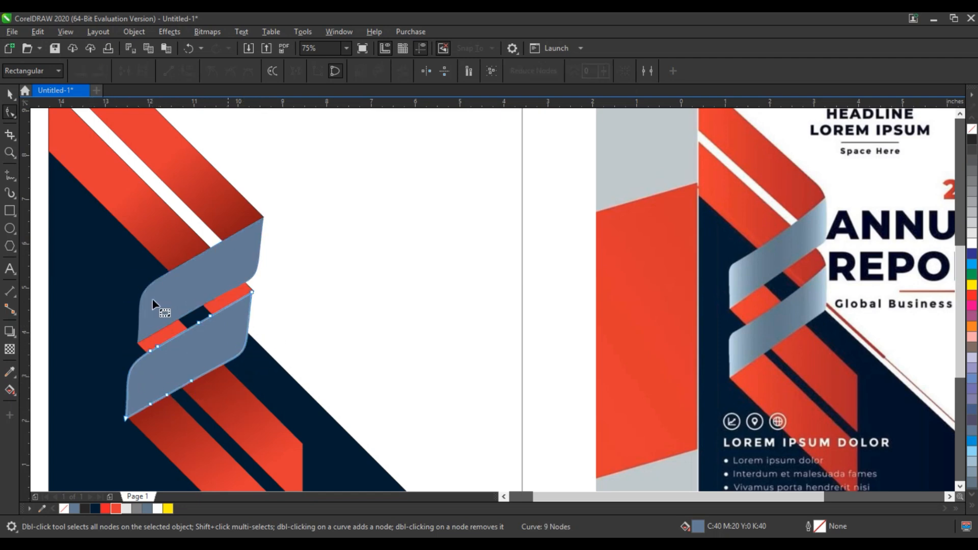
{"action": "left_click", "coordinate": [10, 94]}
{"action": "left_click", "coordinate": [286, 290]}
{"action": "scroll", "coordinate": [287, 290], "scroll_direction": "down", "scroll_amount": 2}
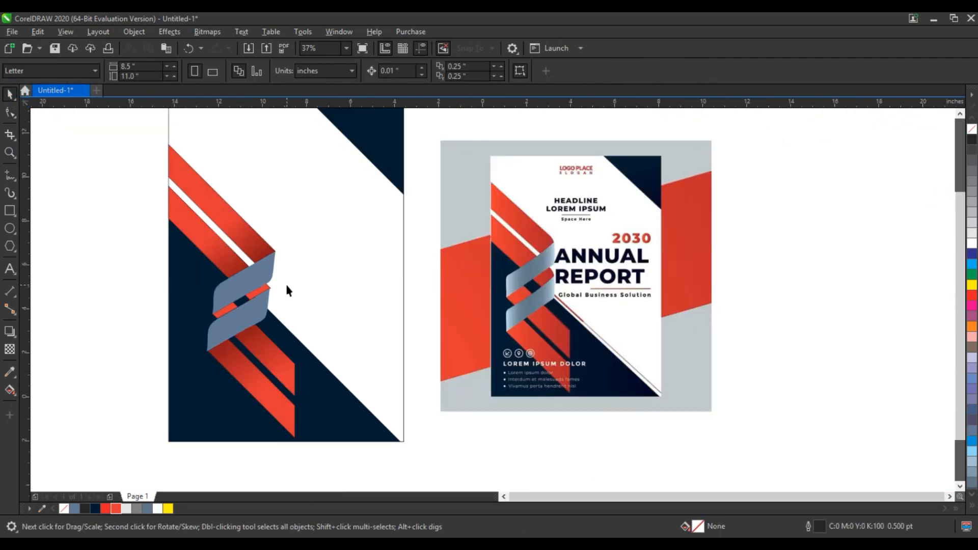
- Nudge the lower red gradient strips 0.03 inch to the left to align with the lower blue-gray band
{"action": "left_click", "coordinate": [7, 152]}
{"action": "left_click_drag", "start_coordinate": [157, 223], "coordinate": [633, 398]}
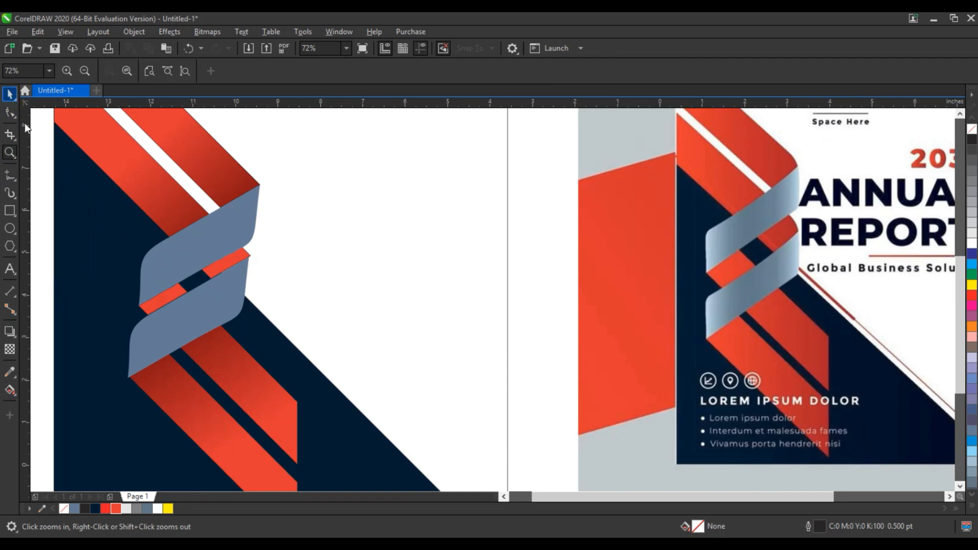
{"action": "left_click", "coordinate": [10, 94]}
{"action": "left_click", "coordinate": [158, 377]}
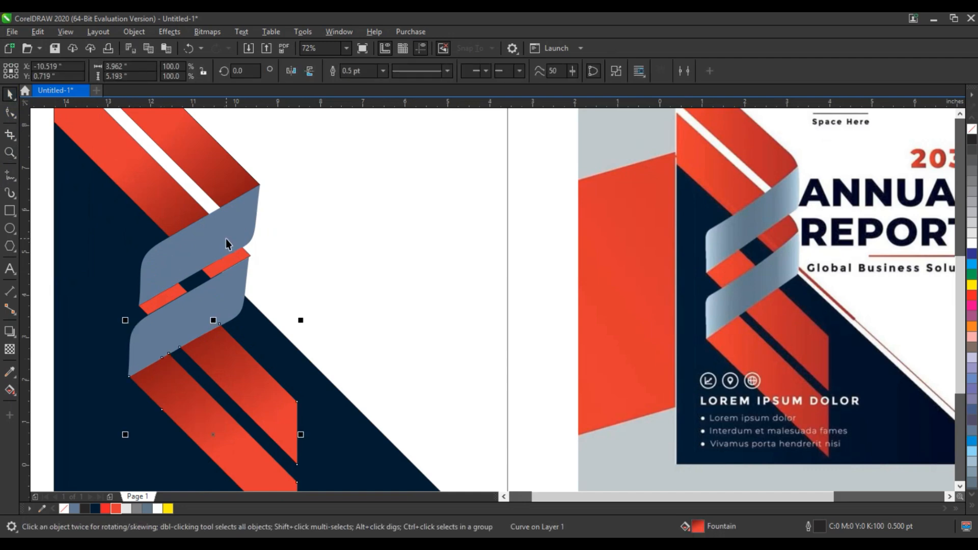
{"action": "key", "text": "Left"}
{"action": "key", "text": "Left"}
{"action": "key", "text": "Left"}
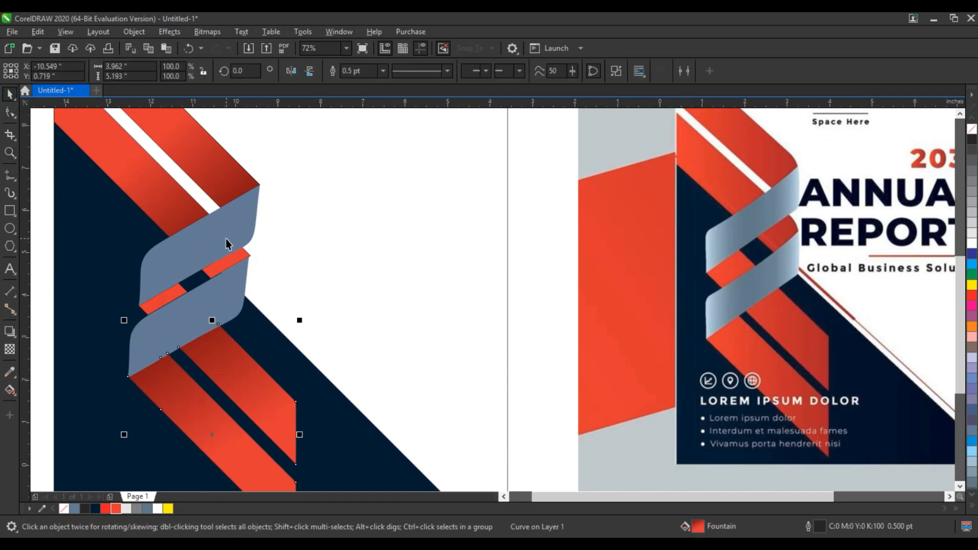
- Apply a diagonal fountain fill to the upper blue-gray band, with white at both ends and blue-gray in the middle
{"action": "left_click", "coordinate": [237, 274]}
{"action": "left_click", "coordinate": [225, 233], "text": "shift"}
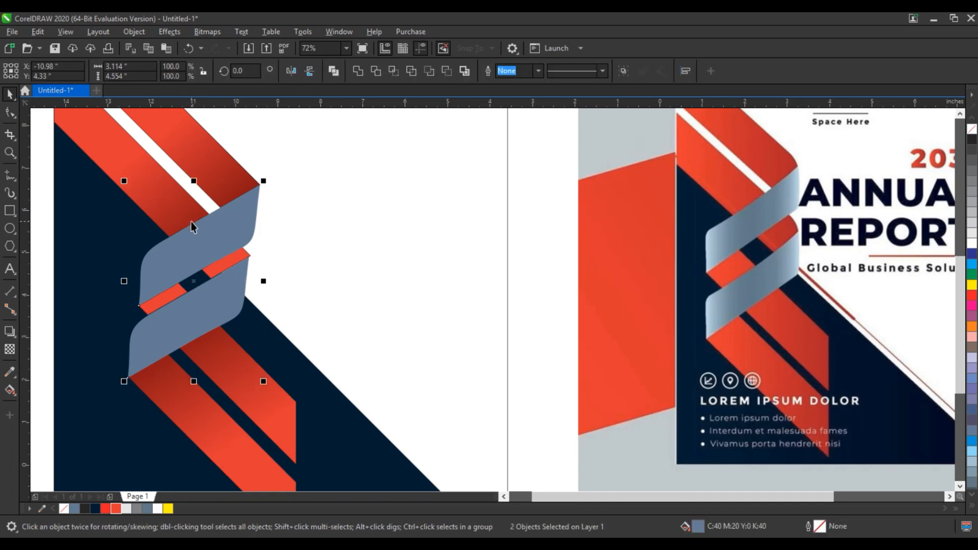
{"action": "left_click", "coordinate": [211, 235]}
{"action": "key", "text": "g"}
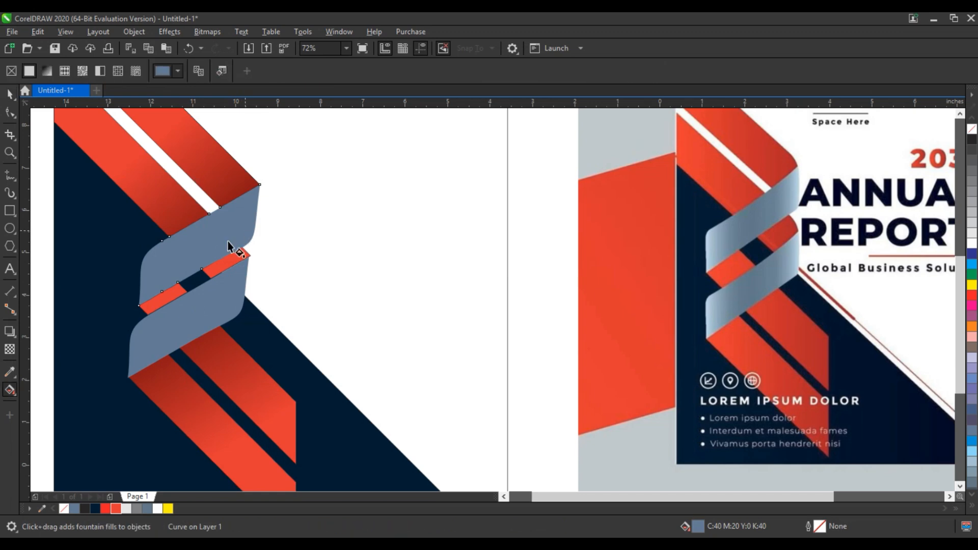
{"action": "left_click_drag", "start_coordinate": [245, 231], "coordinate": [150, 273]}
{"action": "left_click_drag", "start_coordinate": [144, 508], "coordinate": [193, 257]}
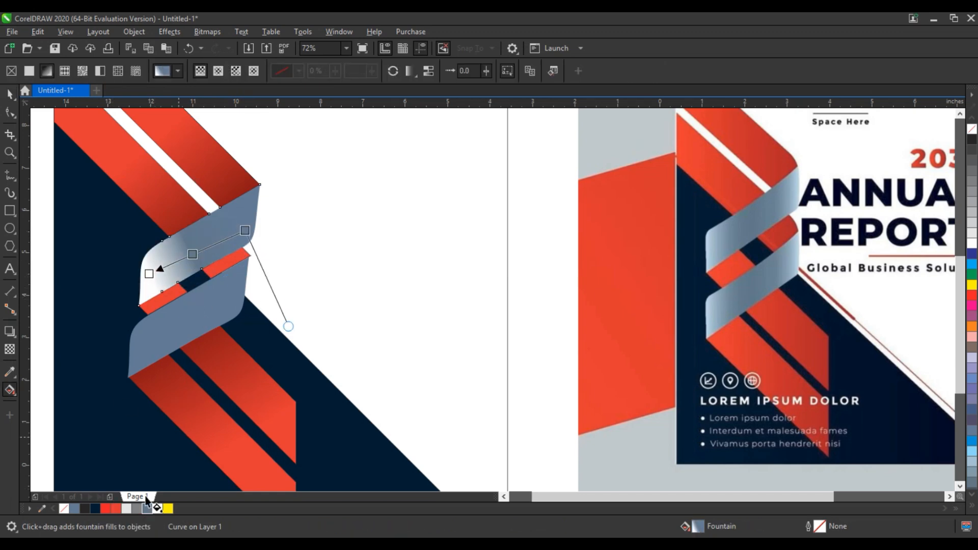
{"action": "left_click_drag", "start_coordinate": [158, 509], "coordinate": [251, 226]}
{"action": "key", "text": "ctrl+z"}
{"action": "key", "text": "ctrl+z"}
{"action": "left_click_drag", "start_coordinate": [157, 509], "coordinate": [267, 214]}
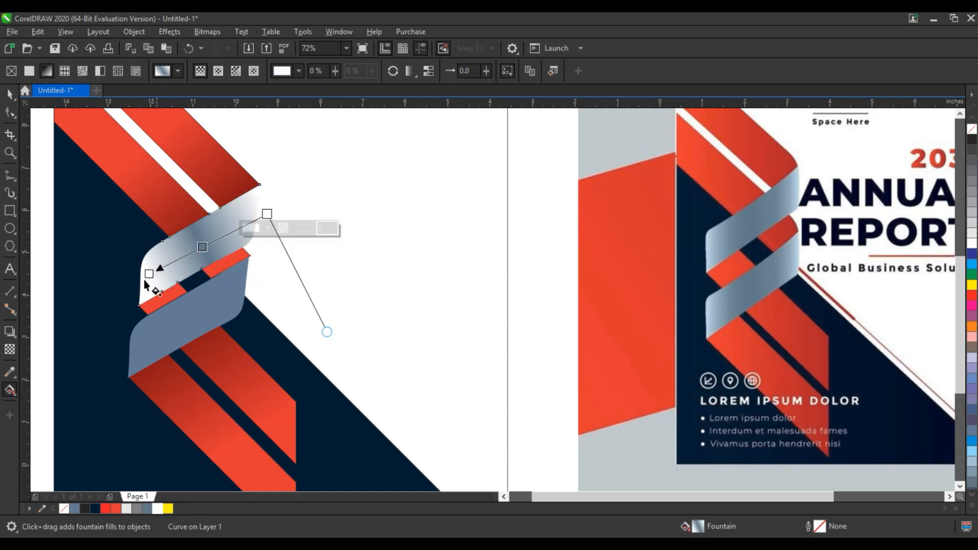
- Extend both ends of the upper band's gradient well beyond its edges to soften the white ends
{"action": "left_click_drag", "start_coordinate": [149, 274], "coordinate": [128, 286]}
{"action": "left_click_drag", "start_coordinate": [267, 213], "coordinate": [305, 219]}
{"action": "left_click_drag", "start_coordinate": [132, 294], "coordinate": [95, 272]}
{"action": "left_click", "coordinate": [318, 216]}
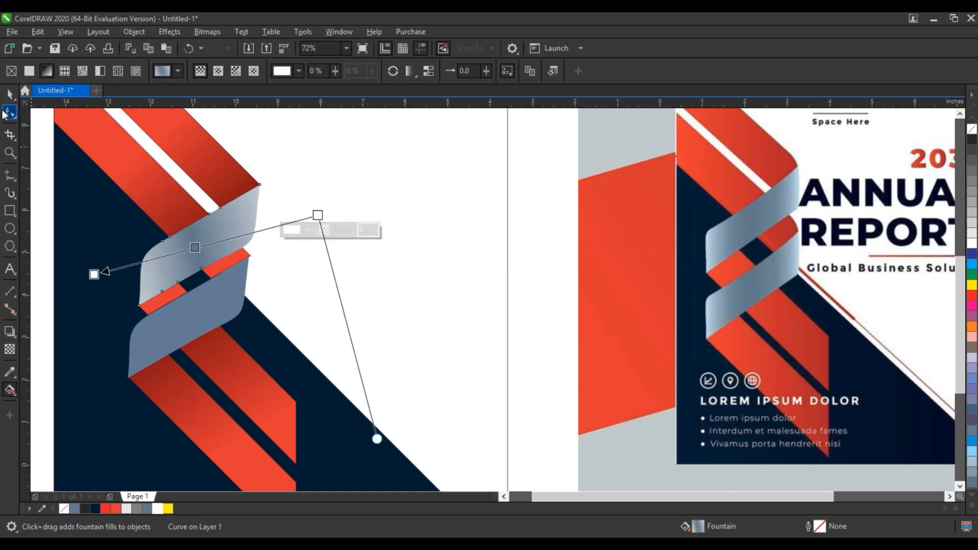
- Copy only the fill property from the upper gradient band to the lower blue-gray band
{"action": "left_click", "coordinate": [10, 94]}
{"action": "left_click", "coordinate": [219, 320]}
{"action": "key", "text": "ctrl+shift+a"}
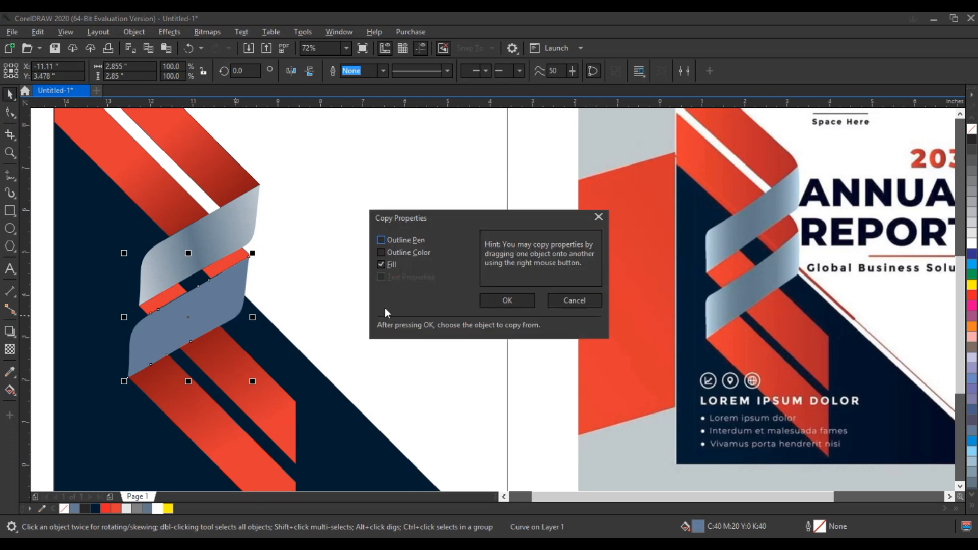
{"action": "left_click", "coordinate": [507, 304]}
{"action": "left_click", "coordinate": [209, 279]}
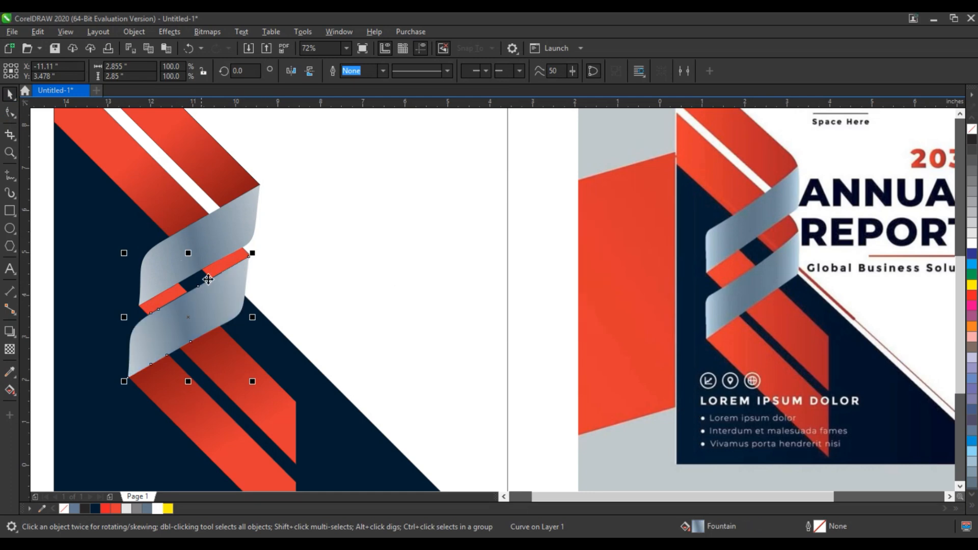
{"action": "left_click", "coordinate": [228, 239], "text": "shift"}
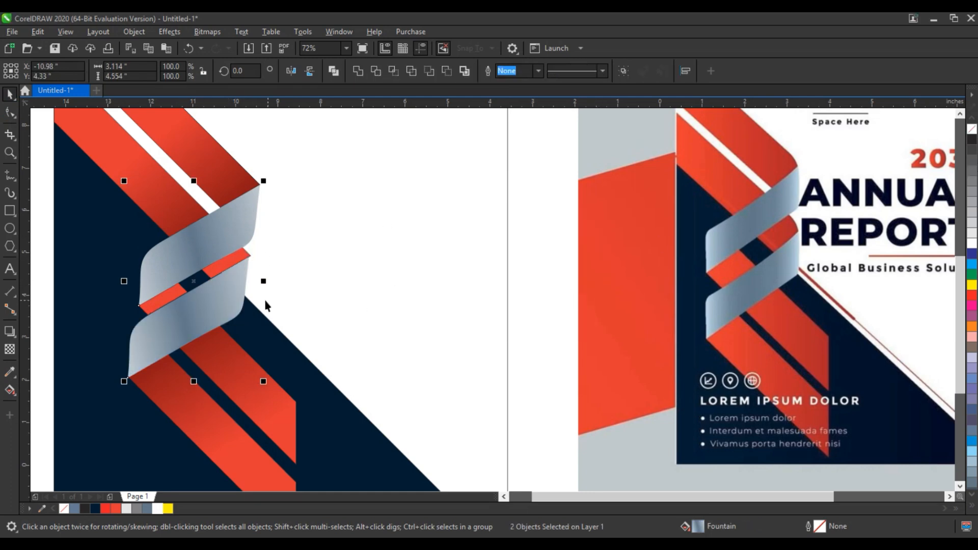
{"action": "scroll", "coordinate": [228, 267], "scroll_direction": "down", "scroll_amount": 5}
{"action": "left_click_drag", "start_coordinate": [153, 223], "coordinate": [311, 389]}
{"action": "left_click_drag", "start_coordinate": [166, 173], "coordinate": [533, 377]}
{"action": "left_click", "coordinate": [533, 377]}
- Place the reference's clipped logo, headline and title text on the cover's white area, scaled to 115.2% and positioned beside the ribbon
{"action": "key", "text": "F4"}
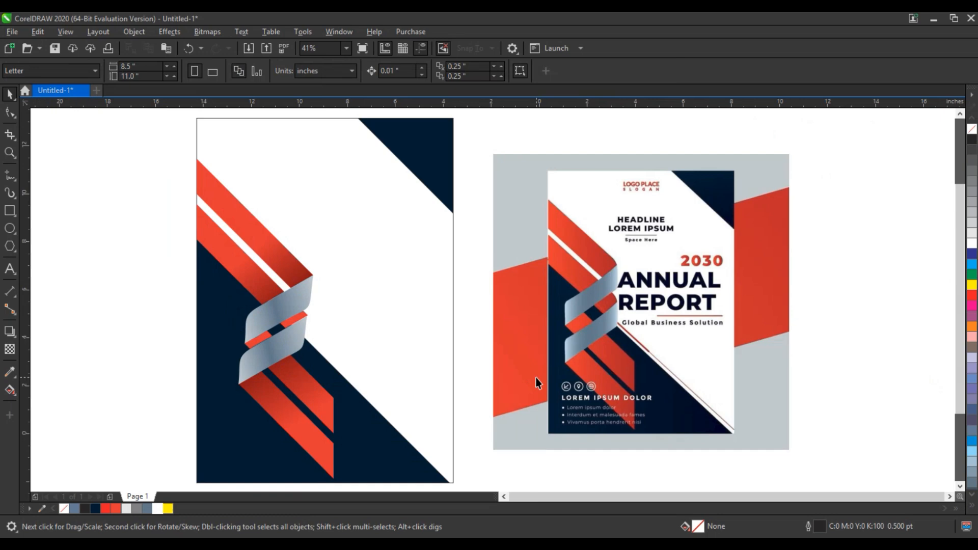
{"action": "left_click", "coordinate": [6, 176]}
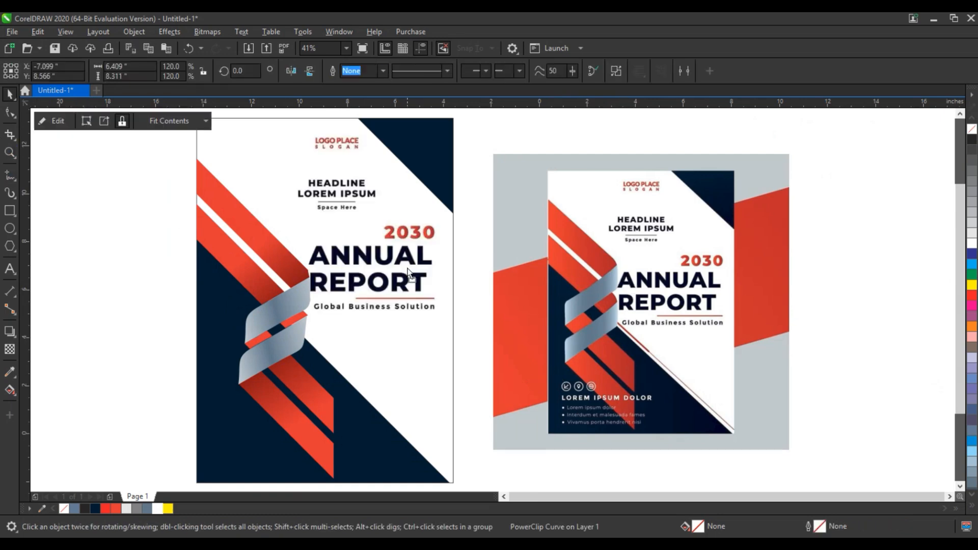
{"action": "left_click_drag", "start_coordinate": [407, 272], "coordinate": [409, 272]}
{"action": "left_click_drag", "start_coordinate": [453, 334], "coordinate": [450, 331]}
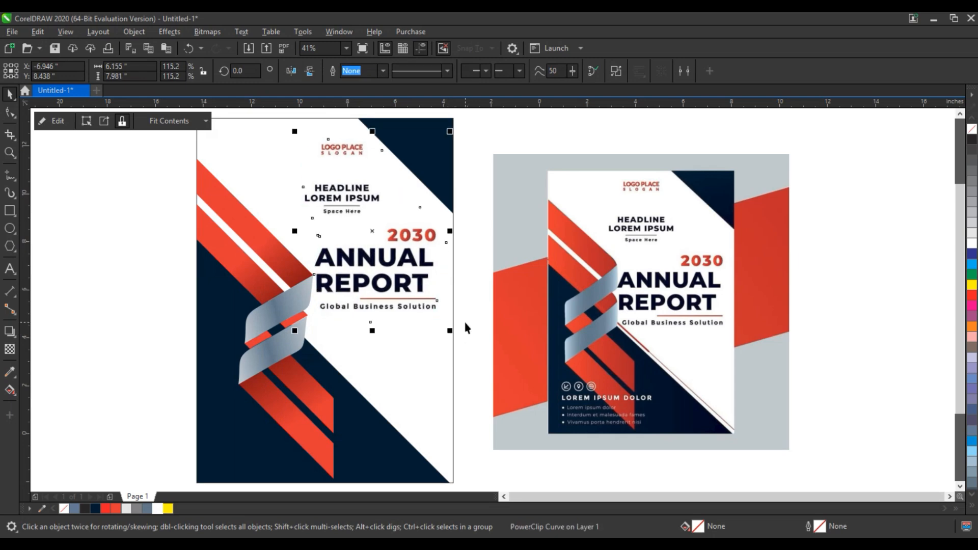
{"action": "left_click", "coordinate": [463, 319]}
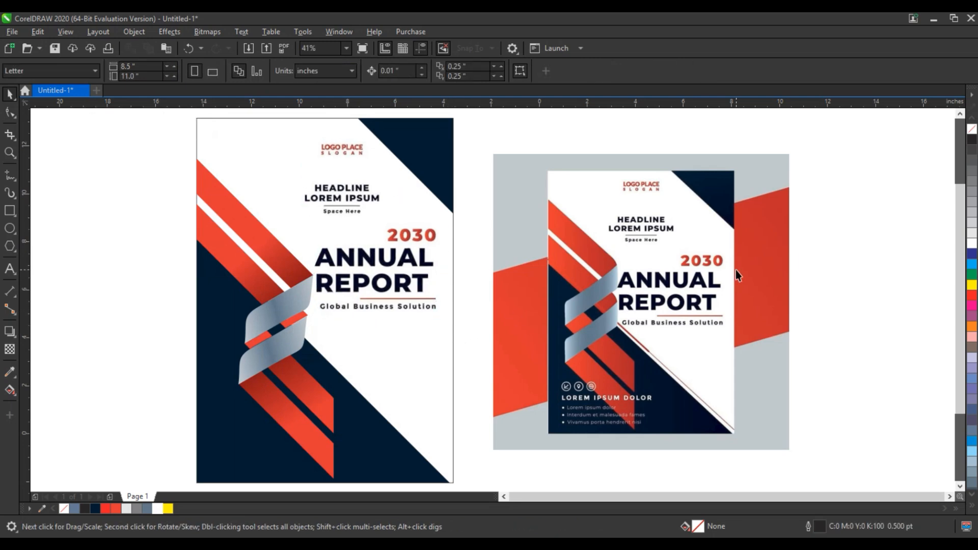